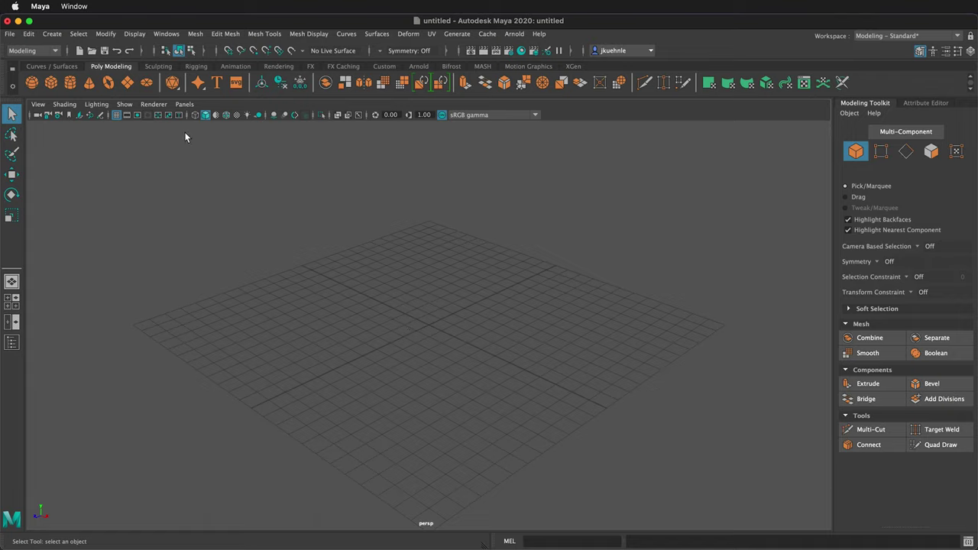
# Step: Create pCube1 from the shelf and switch Maya to the UV Editing workspace
pyautogui.click(52, 84)
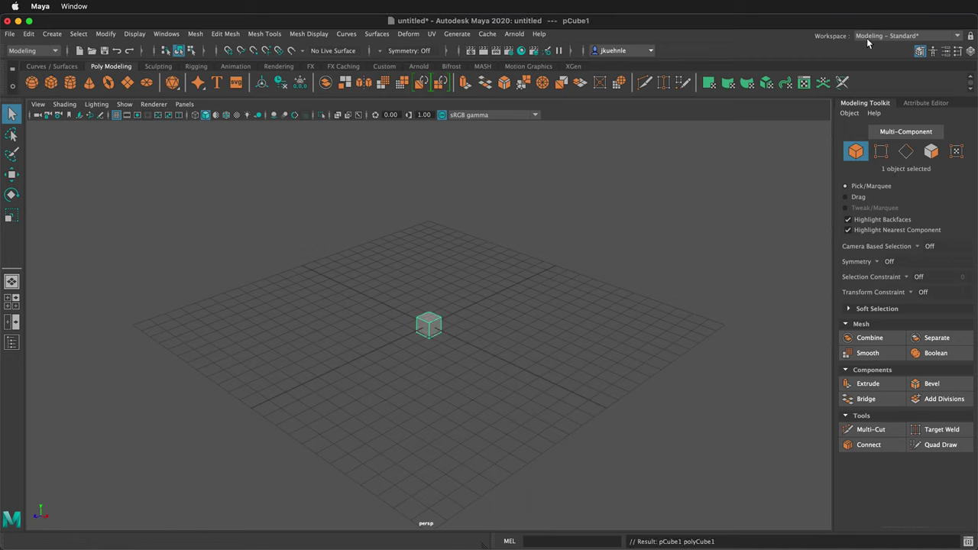
pyautogui.click(955, 36)
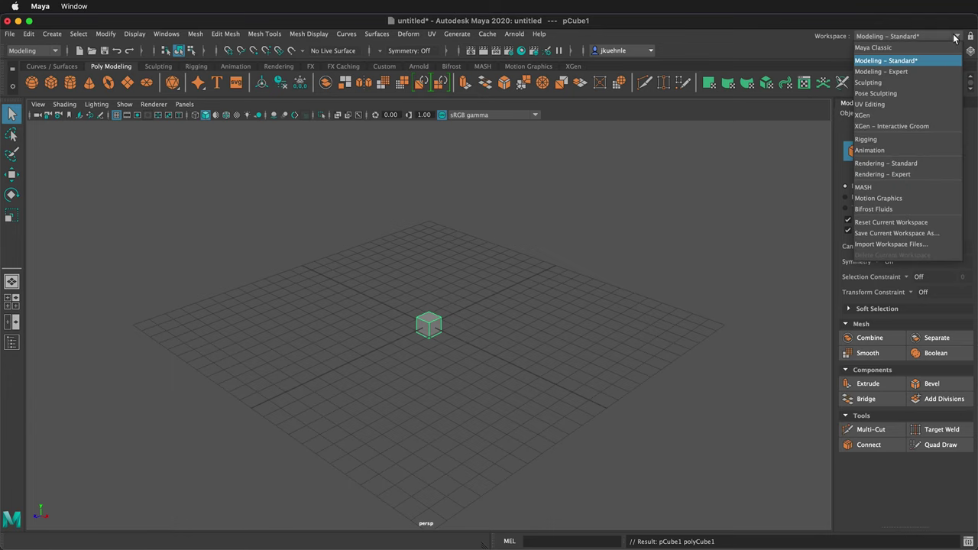
pyautogui.click(870, 104)
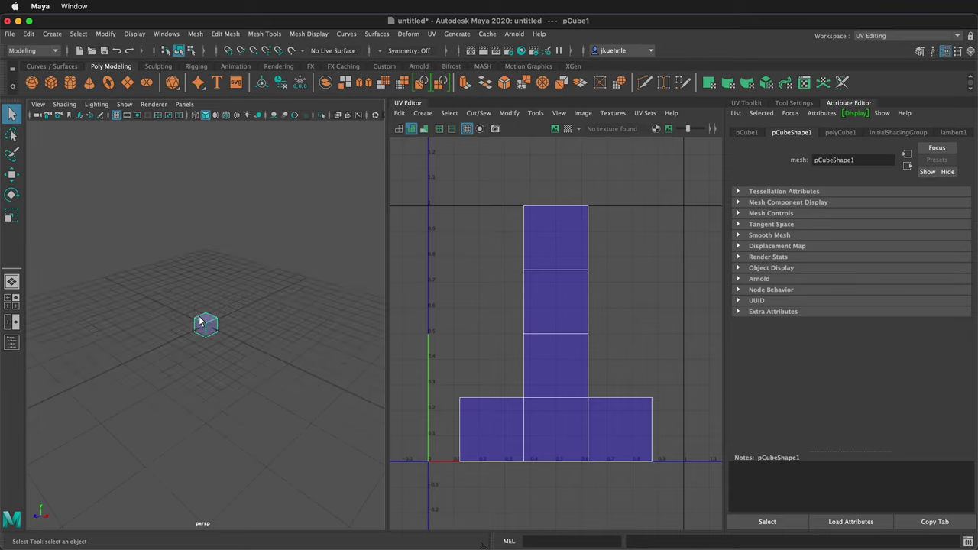
# Step: Frame pCube1 with F so it fills the perspective view
pyautogui.press('f')
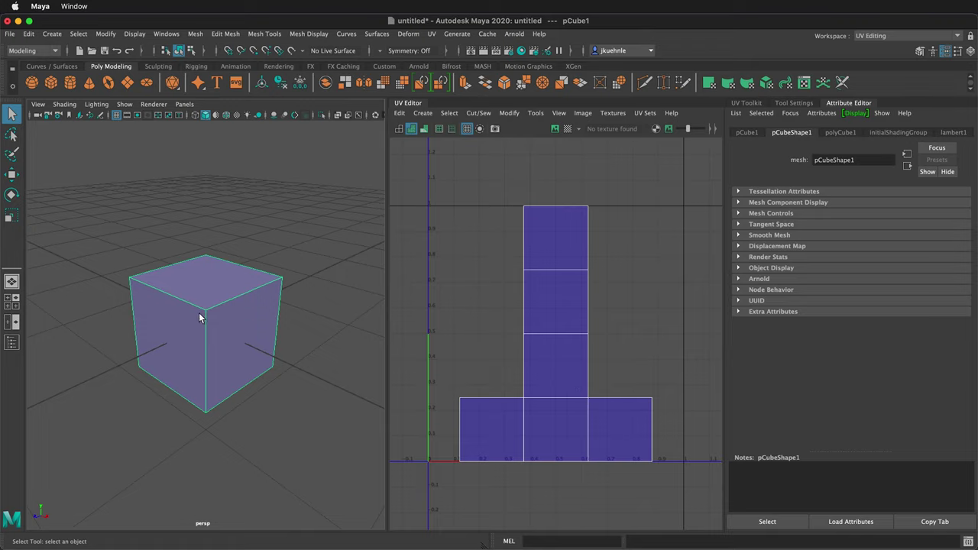
pyautogui.moveTo(200, 309); pyautogui.dragTo(155, 301, button='right')
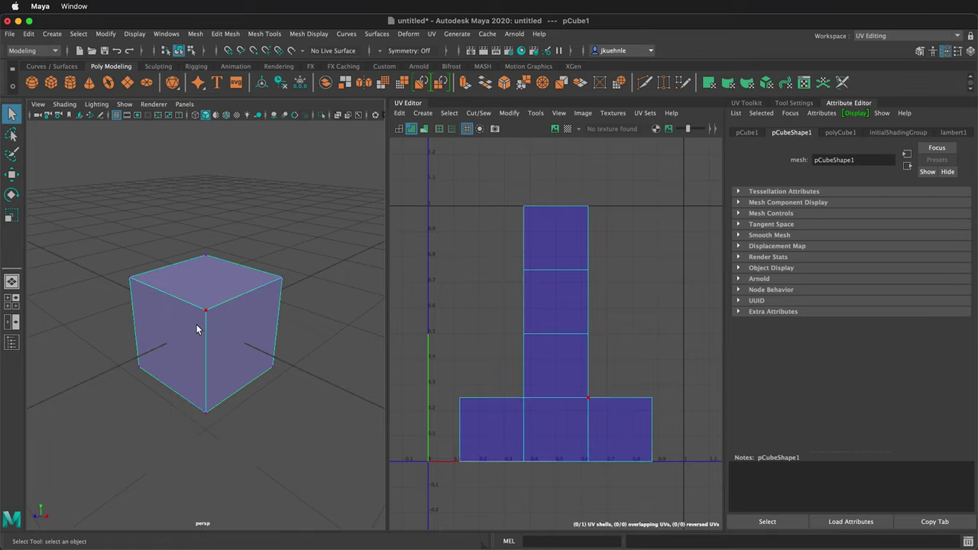
# Step: Select a cube corner vertex and its matching UVs to compare them
pyautogui.click(205, 309)
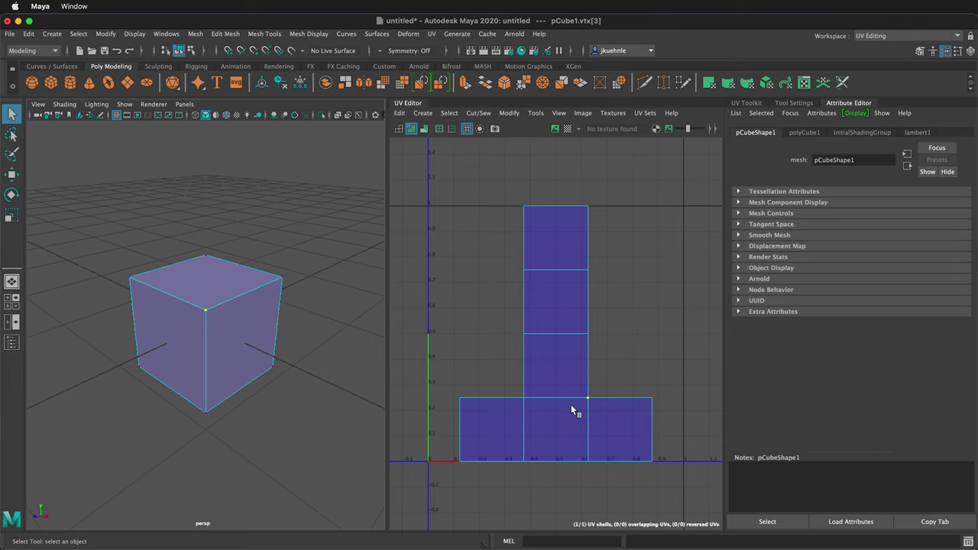
pyautogui.moveTo(587, 397); pyautogui.dragTo(634, 398, button='right')
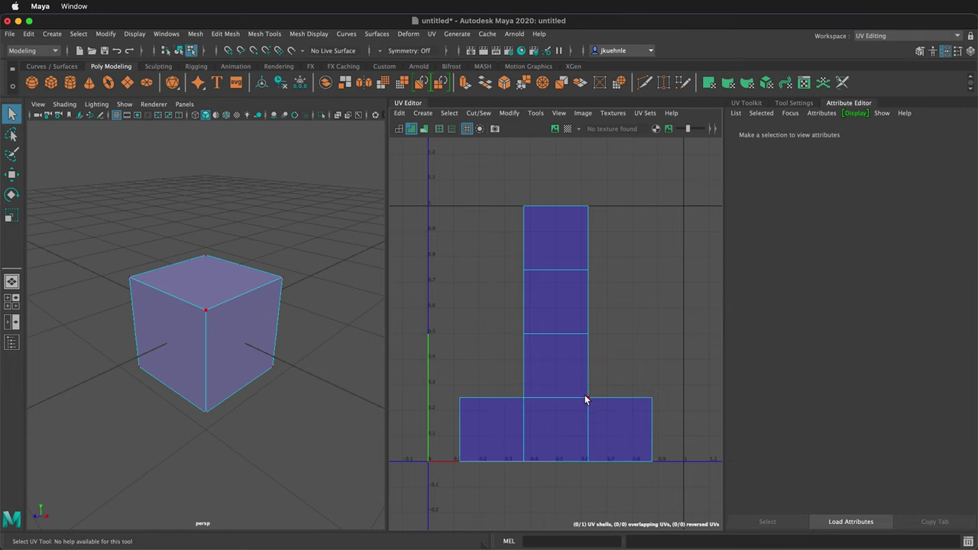
pyautogui.click(588, 399)
pyautogui.click(579, 335)
# Step: Switch to UV Shell mode and marquee-select the cube's entire UV shell
pyautogui.moveTo(579, 336); pyautogui.dragTo(534, 319, button='right')
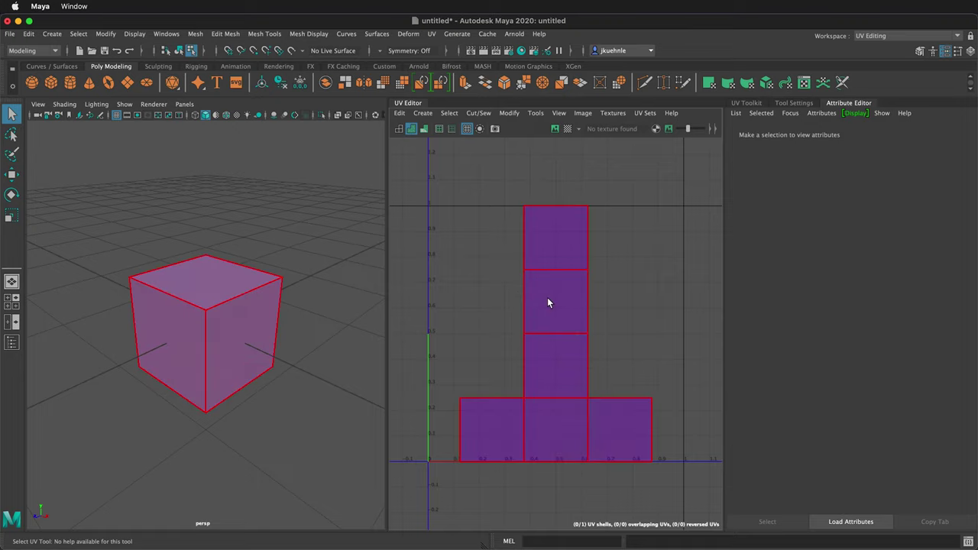
pyautogui.moveTo(245, 332); pyautogui.dragTo(244, 327, button='right')
pyautogui.moveTo(562, 309); pyautogui.dragTo(512, 290, button='right')
pyautogui.moveTo(437, 185); pyautogui.dragTo(675, 484)
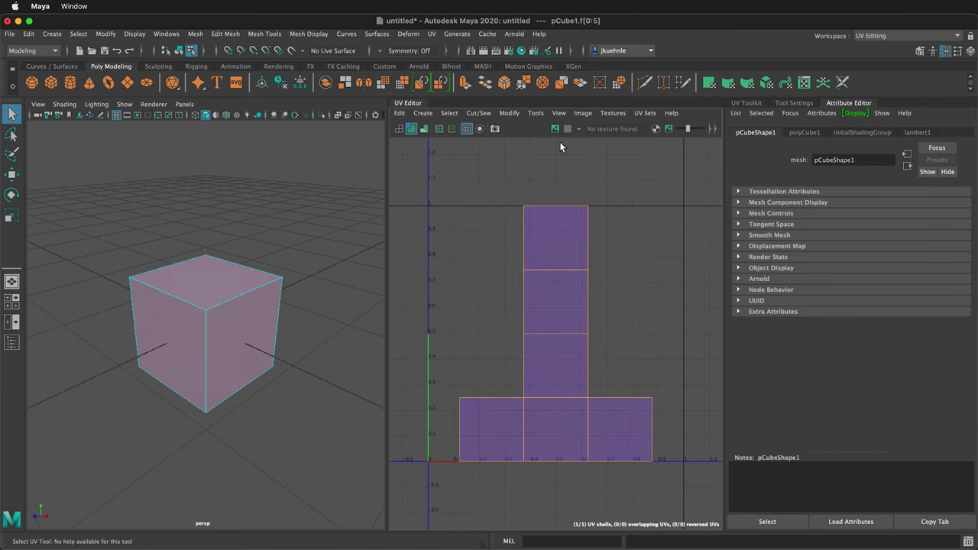
pyautogui.click(659, 272)
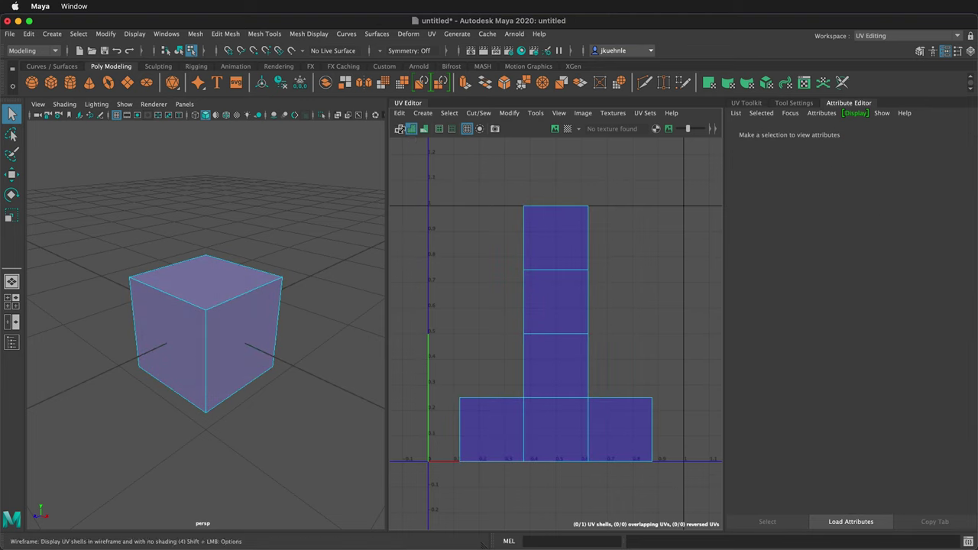
pyautogui.click(411, 129)
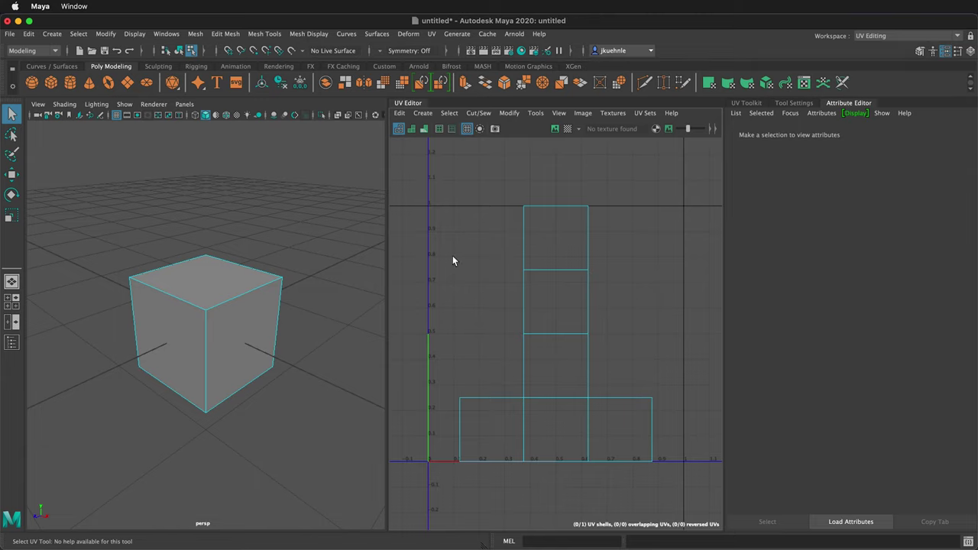
pyautogui.click(411, 128)
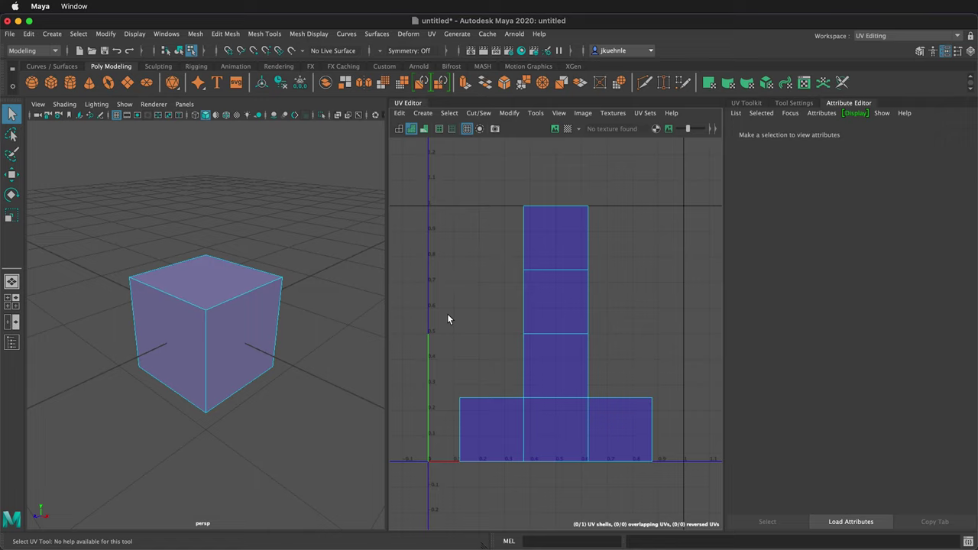
pyautogui.rightClick(241, 299)
pyautogui.moveTo(242, 344); pyautogui.dragTo(245, 331, button='right')
pyautogui.click(229, 343)
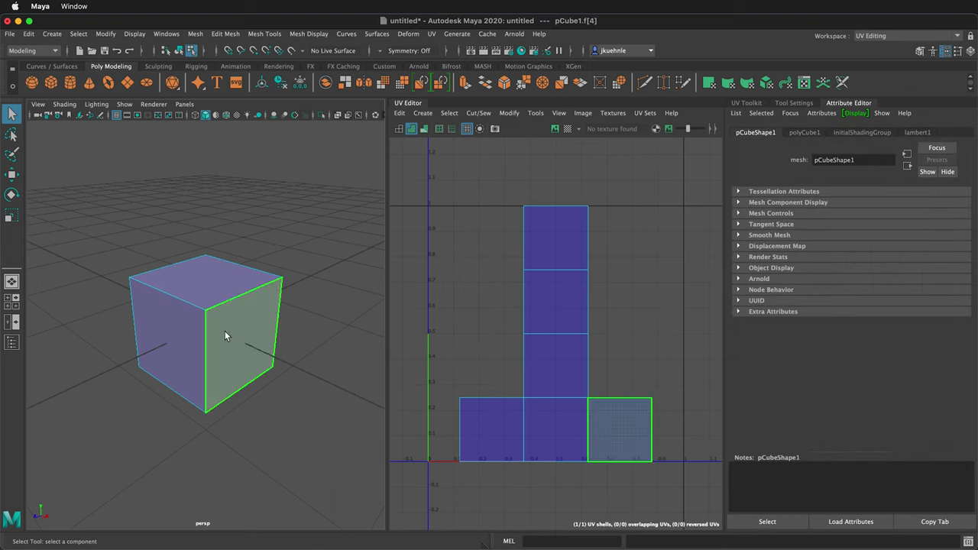
pyautogui.click(201, 275)
pyautogui.click(173, 343)
pyautogui.click(173, 349)
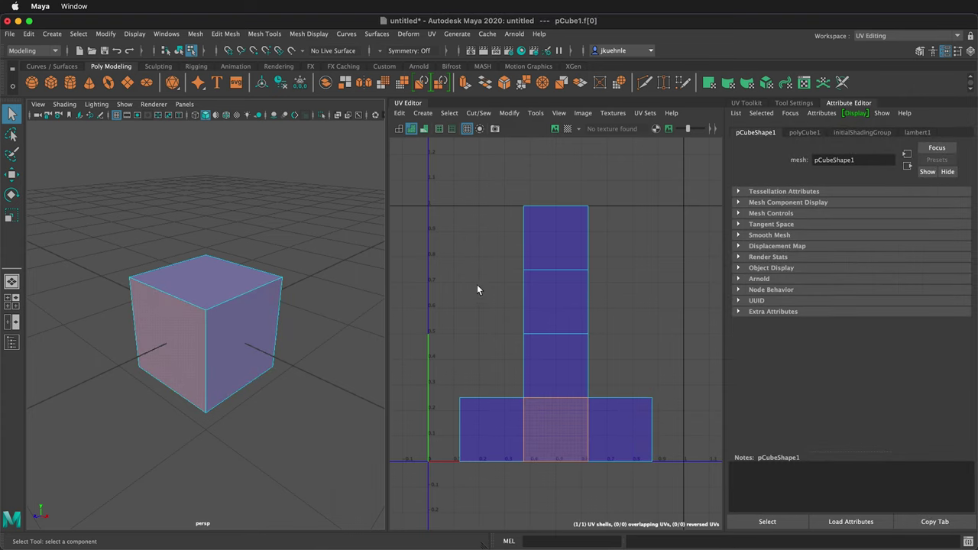
pyautogui.click(259, 341)
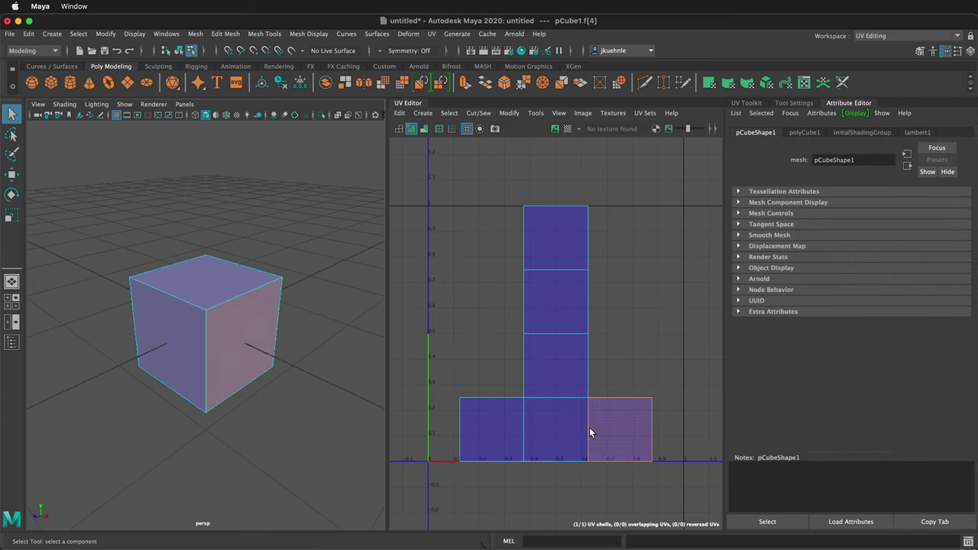
pyautogui.click(460, 299)
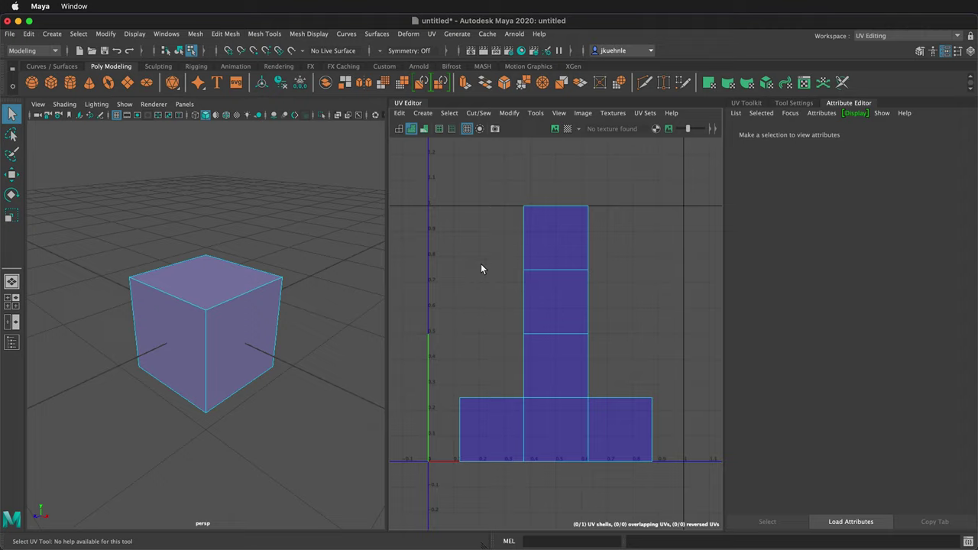
# Step: Select the cube's whole UV shell in the UV Editor using UV Shell mode
pyautogui.rightClick(483, 269)
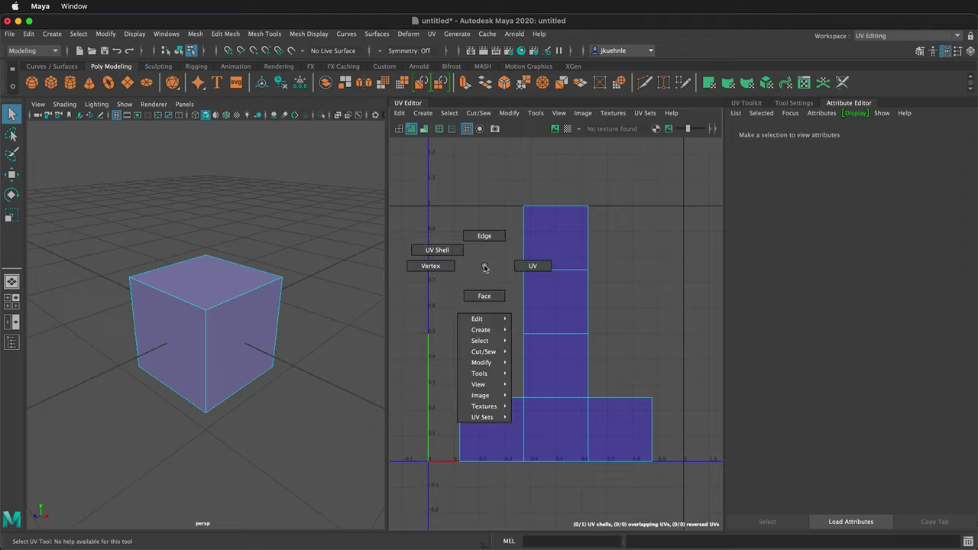
pyautogui.click(457, 249)
pyautogui.moveTo(439, 204); pyautogui.dragTo(690, 480)
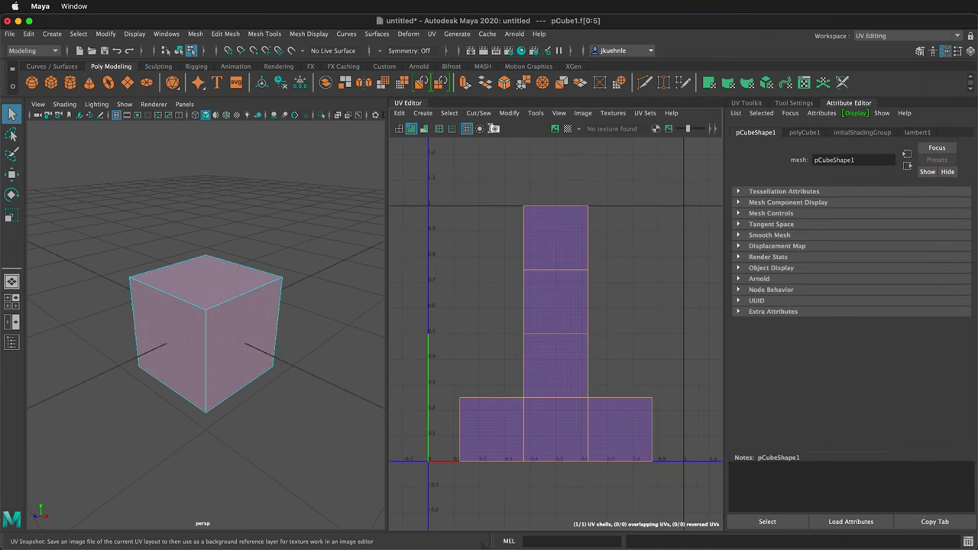
# Step: Save a 2048×2048 Maya IFF UV snapshot with anti-aliased lines turned off
pyautogui.click(494, 128)
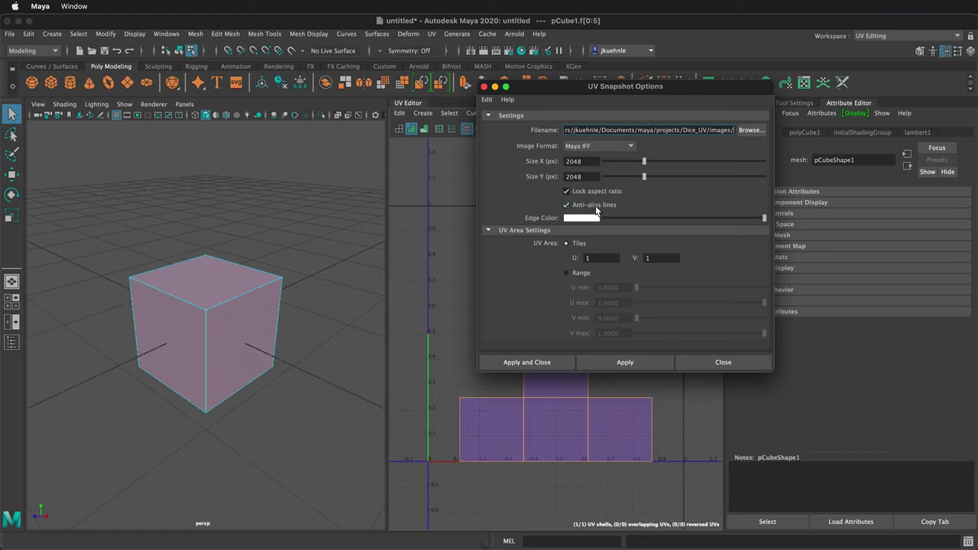
pyautogui.click(567, 206)
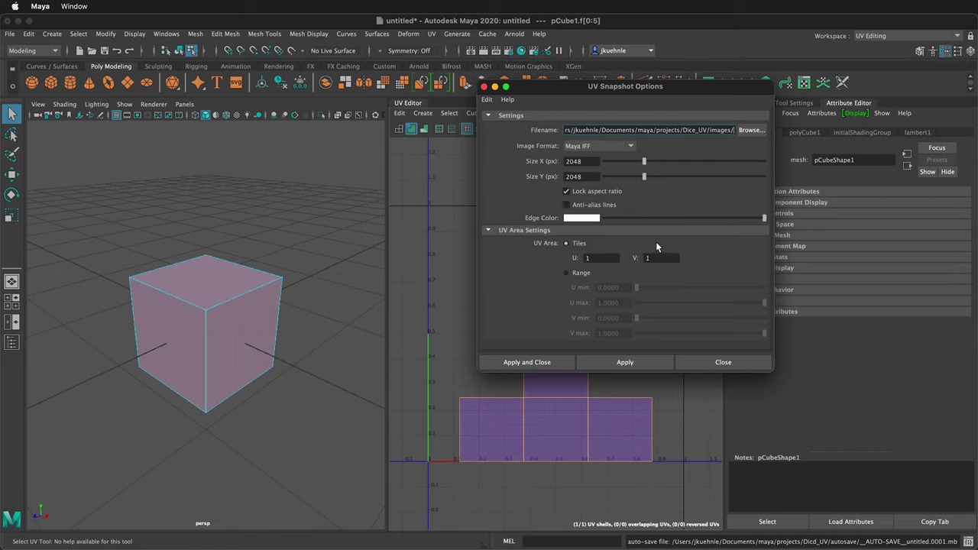
pyautogui.click(543, 362)
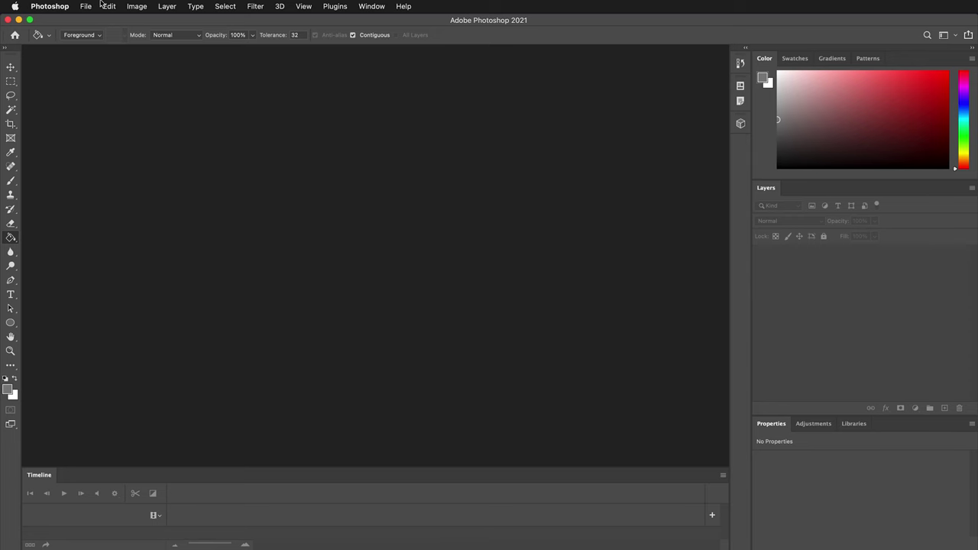
pyautogui.click(86, 6)
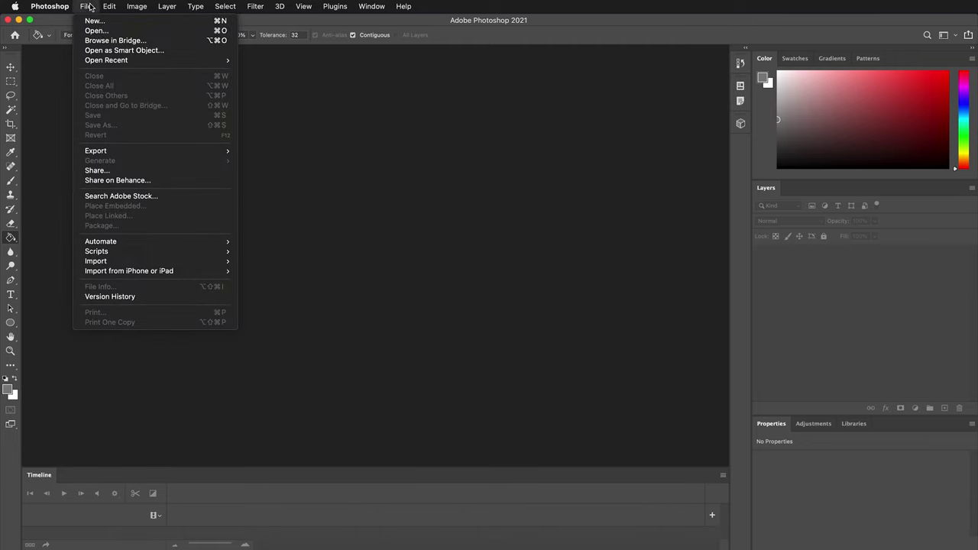
# Step: Open diceUV.iff from the images folder as a Photoshop document
pyautogui.click(92, 31)
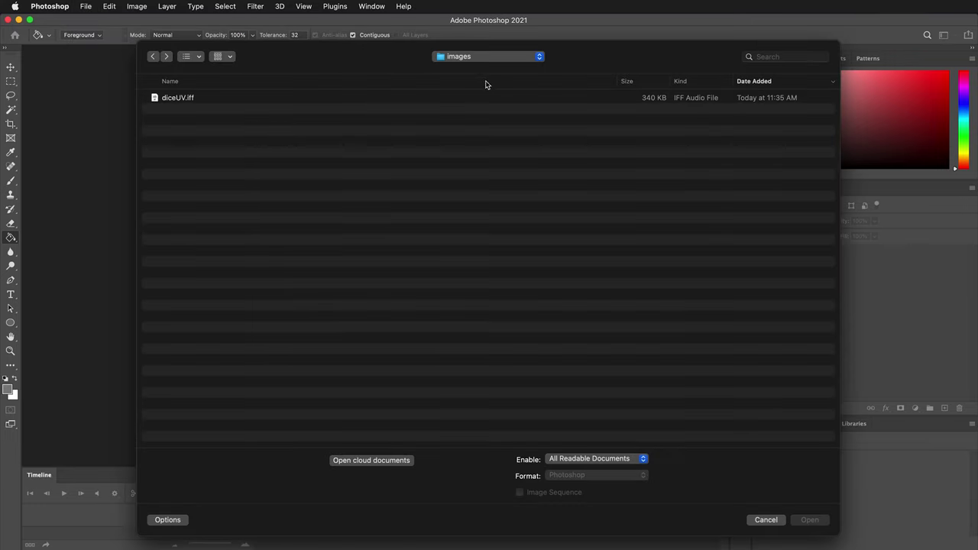
pyautogui.click(176, 99)
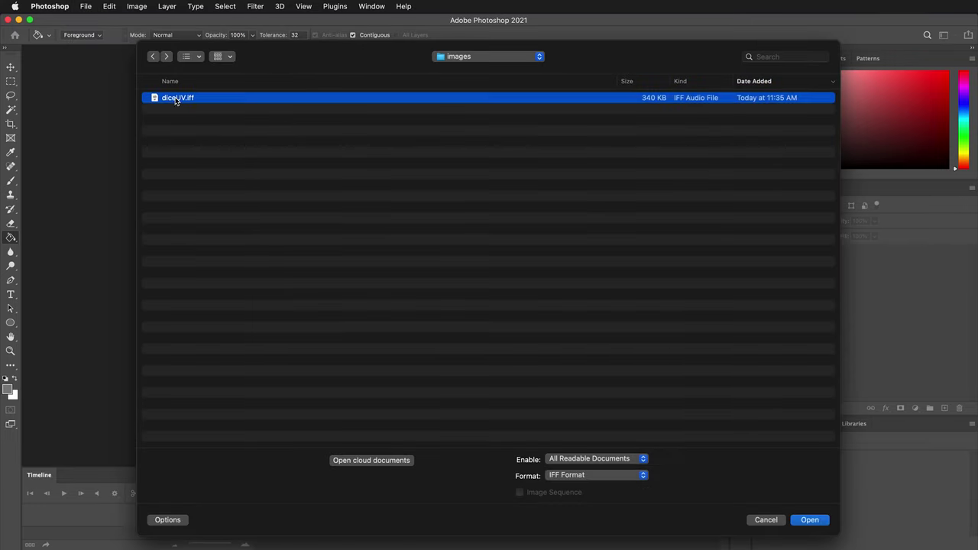
pyautogui.click(798, 519)
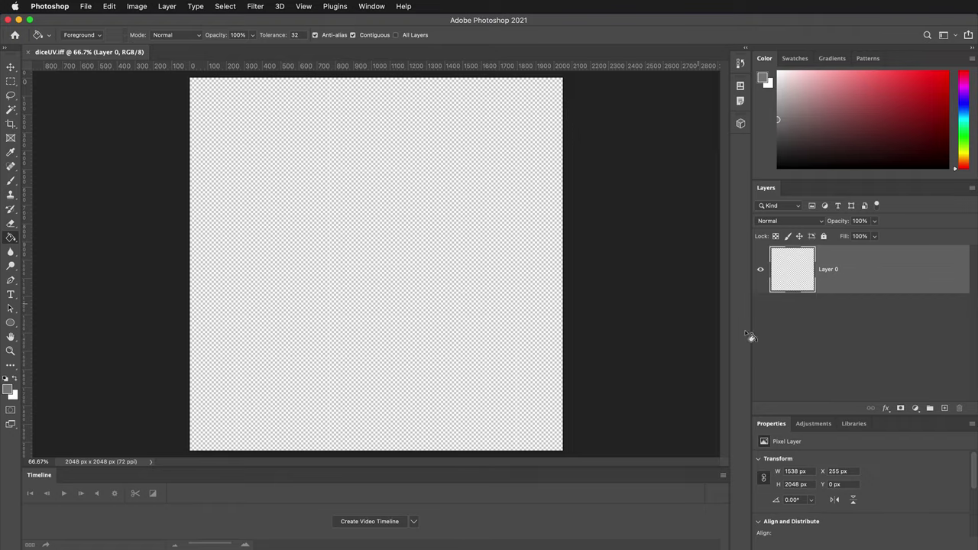
# Step: Add a black Solid Color fill layer below Layer 0 and lock it
pyautogui.click(915, 408)
pyautogui.click(919, 421)
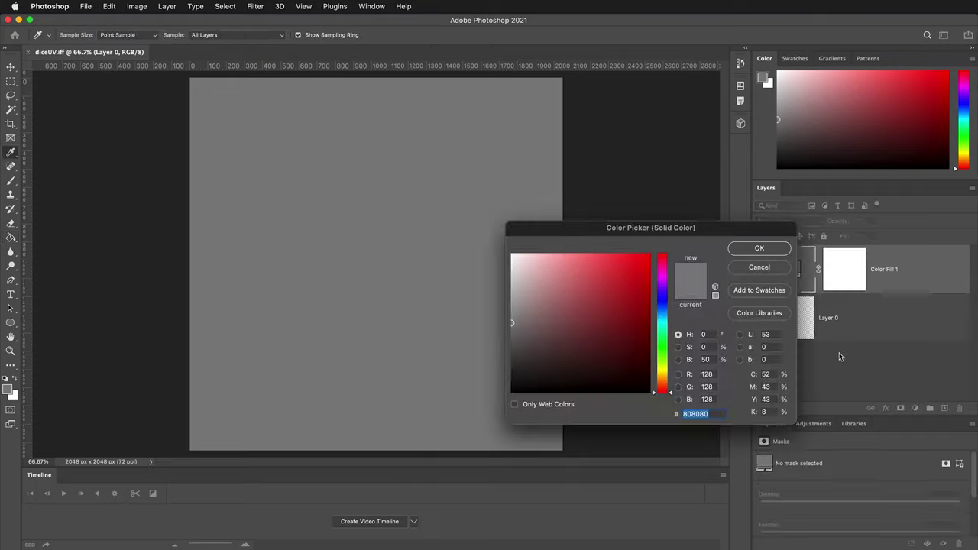
pyautogui.moveTo(629, 304); pyautogui.dragTo(511, 391)
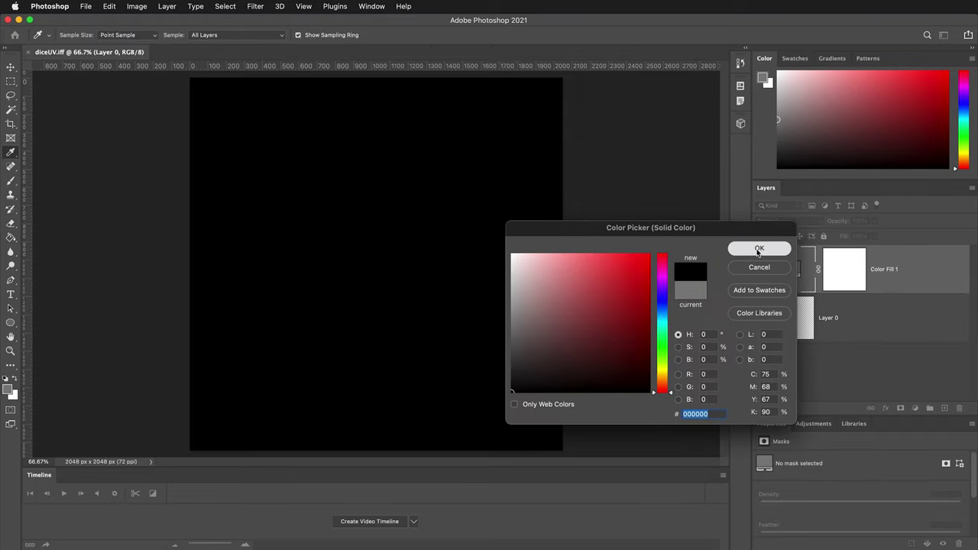
pyautogui.click(759, 247)
pyautogui.moveTo(850, 260); pyautogui.dragTo(909, 343)
pyautogui.click(823, 236)
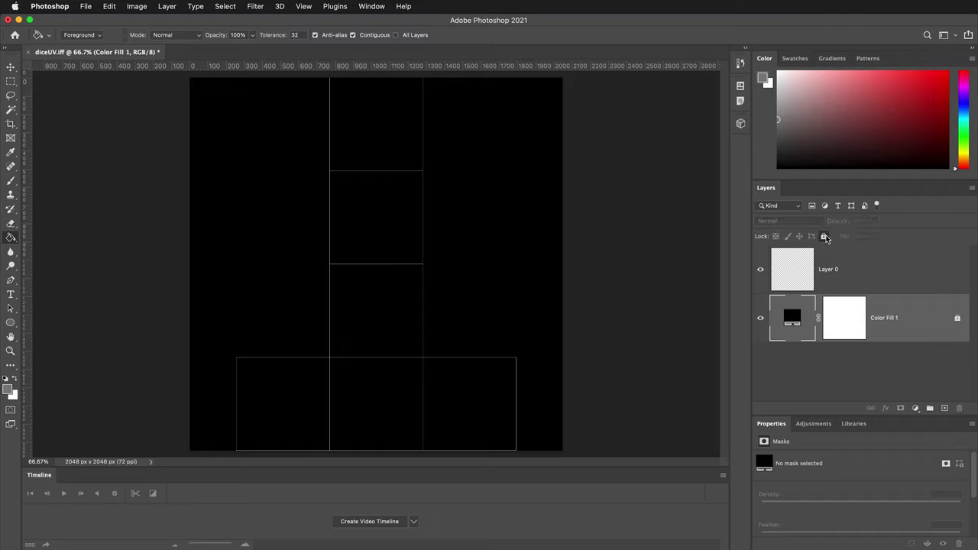
# Step: Rename Layer 0 to UV and set its blend mode to Screen
pyautogui.press('b')
pyautogui.doubleClick(828, 269)
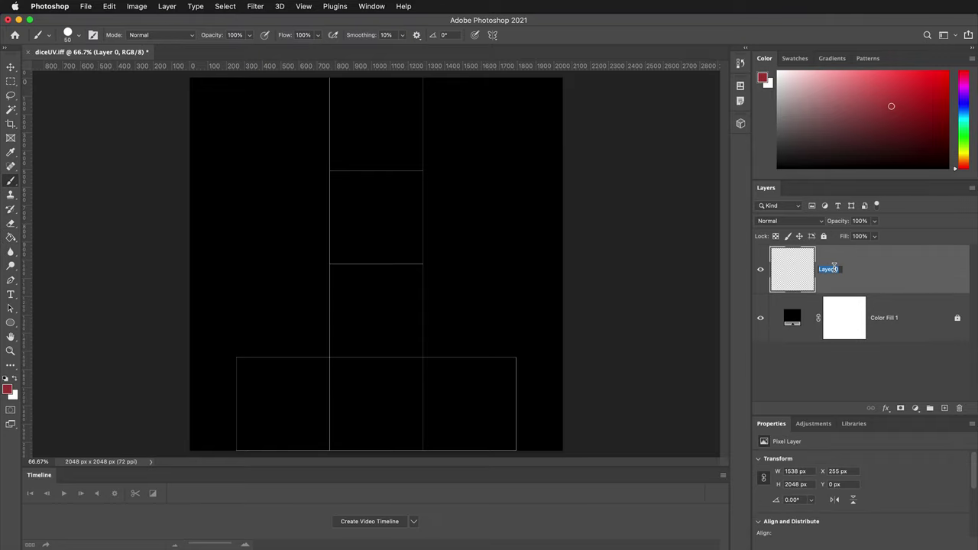
pyautogui.write('UV')
pyautogui.press('Return')
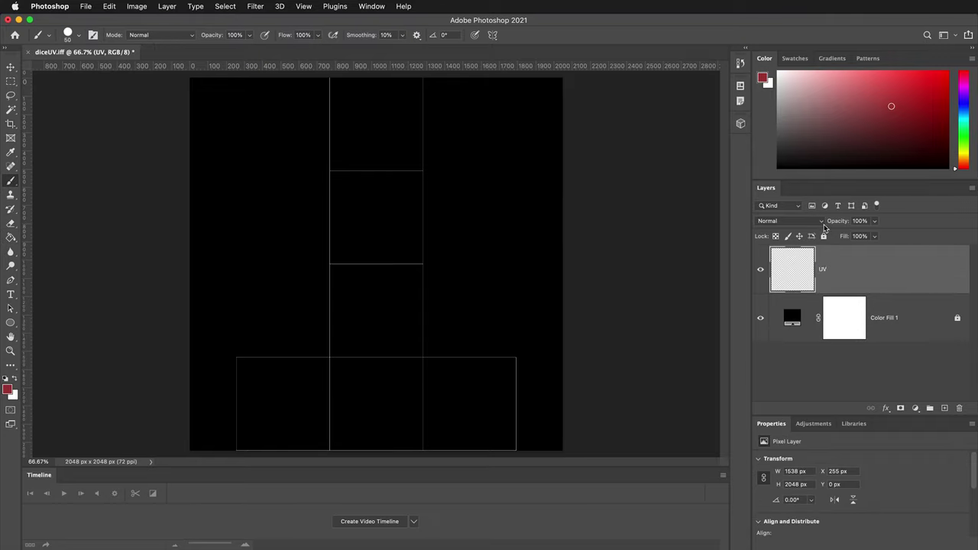
pyautogui.click(790, 221)
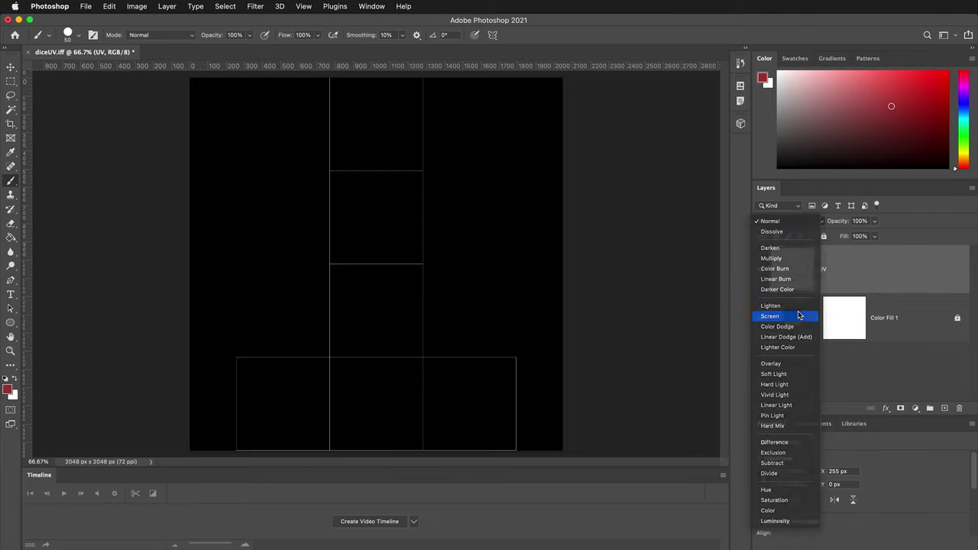
pyautogui.click(798, 315)
# Step: Lock the UV layer and add a new layer named Texture beneath it
pyautogui.click(823, 237)
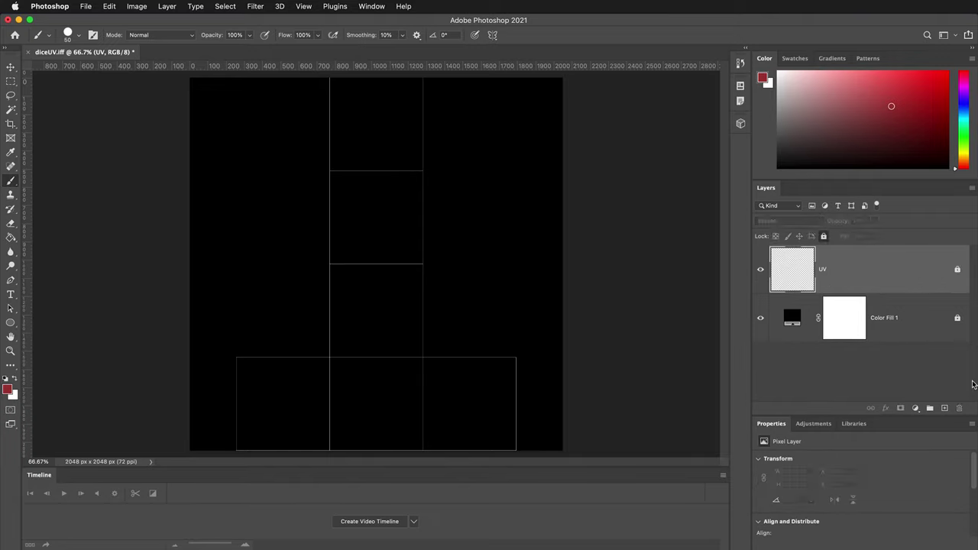
pyautogui.click(944, 407)
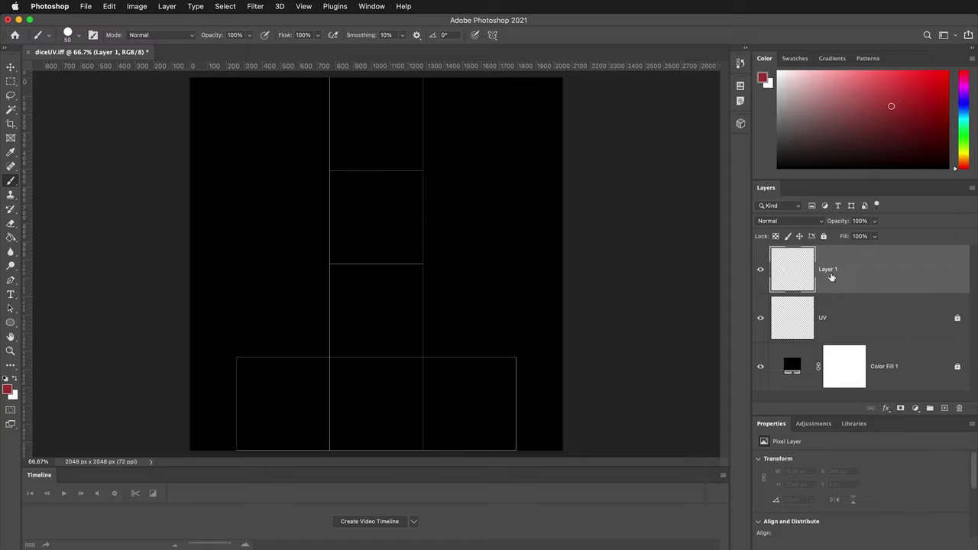
pyautogui.doubleClick(827, 269)
pyautogui.write('Texture')
pyautogui.press('Return')
pyautogui.moveTo(856, 271); pyautogui.dragTo(848, 336)
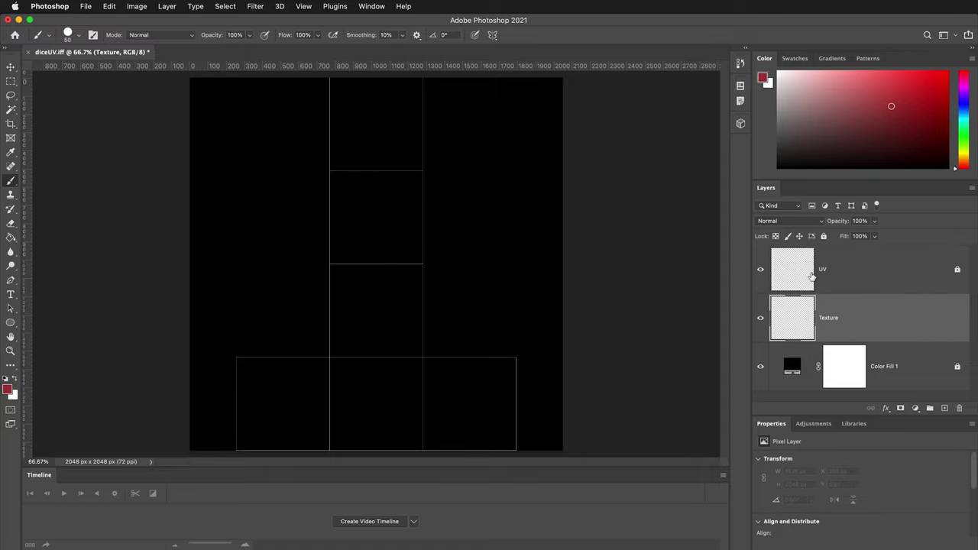
# Step: Paint test strokes on Texture, then hide the black fill and UV layers
pyautogui.click(760, 270)
pyautogui.click(761, 272)
pyautogui.moveTo(372, 155)
pyautogui.mouseDown()
pyautogui.moveTo(358, 209)
pyautogui.moveTo(378, 307)
pyautogui.mouseUp()
pyautogui.moveTo(364, 403)
pyautogui.mouseDown()
pyautogui.moveTo(326, 386)
pyautogui.moveTo(431, 382)
pyautogui.mouseUp()
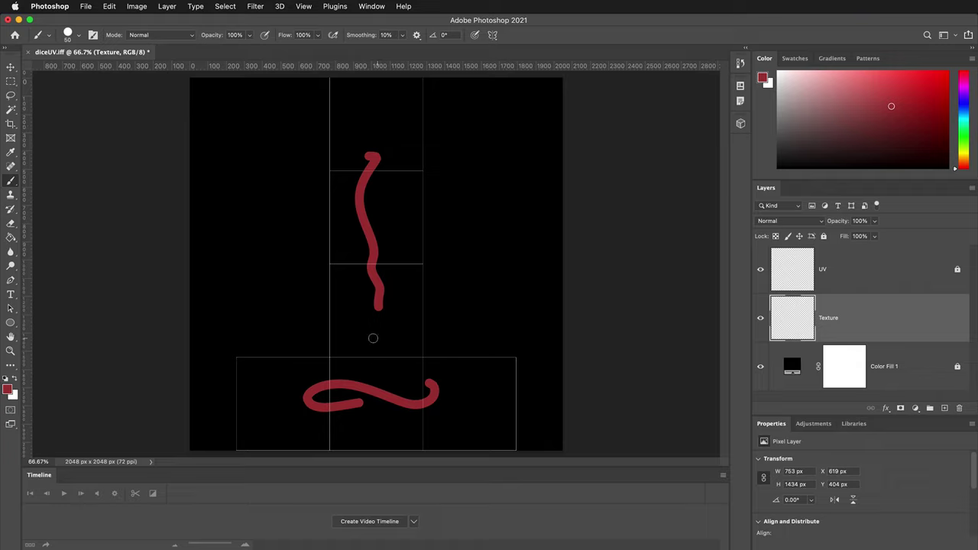
pyautogui.moveTo(385, 246); pyautogui.dragTo(403, 308)
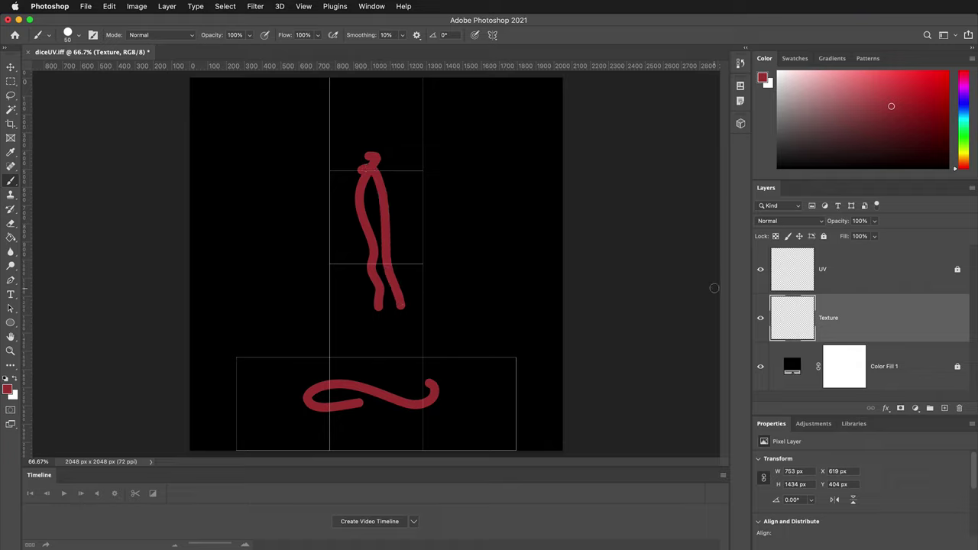
pyautogui.click(761, 269)
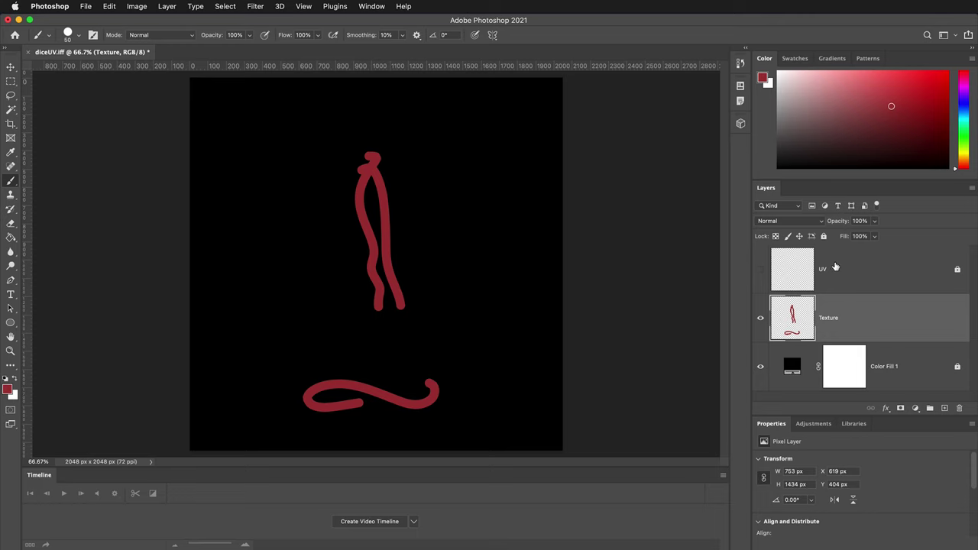
pyautogui.click(760, 269)
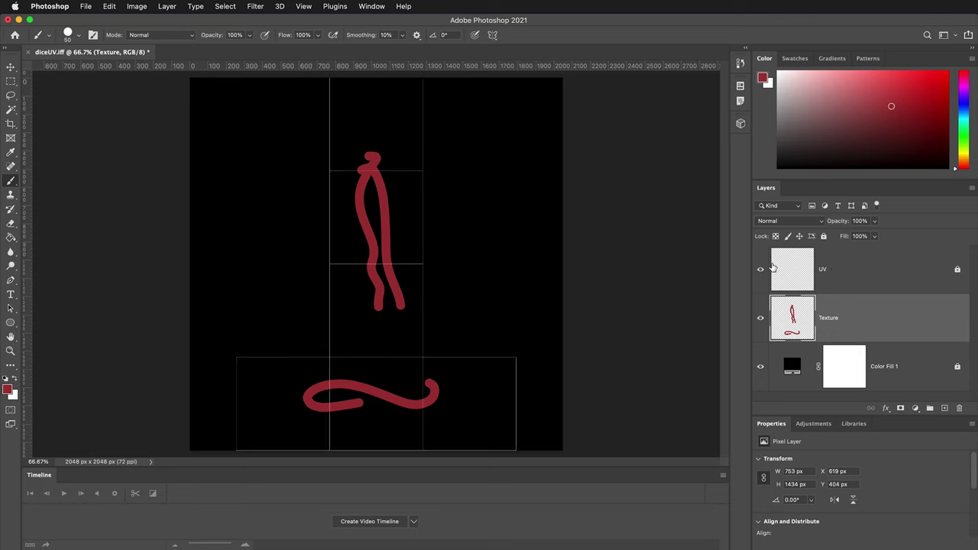
pyautogui.click(761, 367)
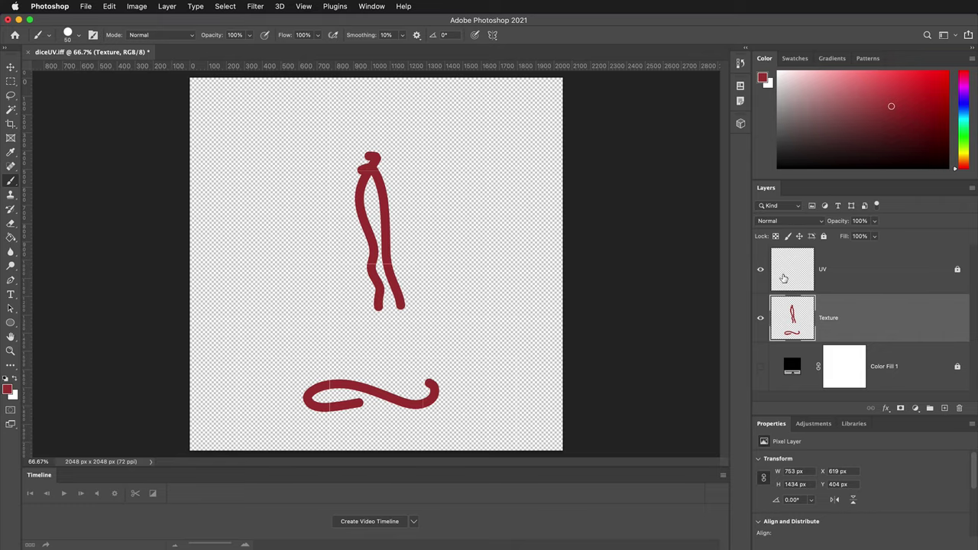
pyautogui.click(760, 270)
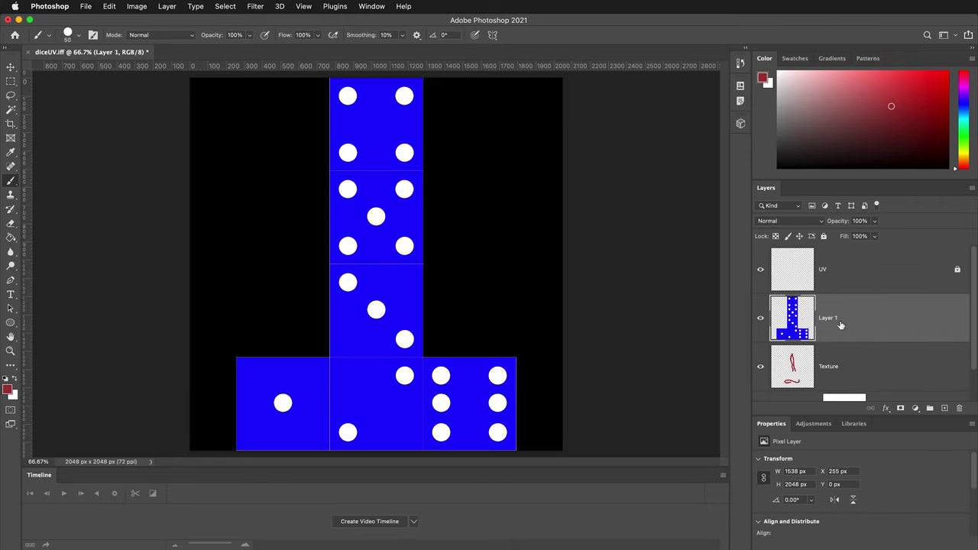
# Step: Delete the Texture test layer and hide the UV and Color Fill 1 layers
pyautogui.moveTo(843, 369); pyautogui.dragTo(960, 410)
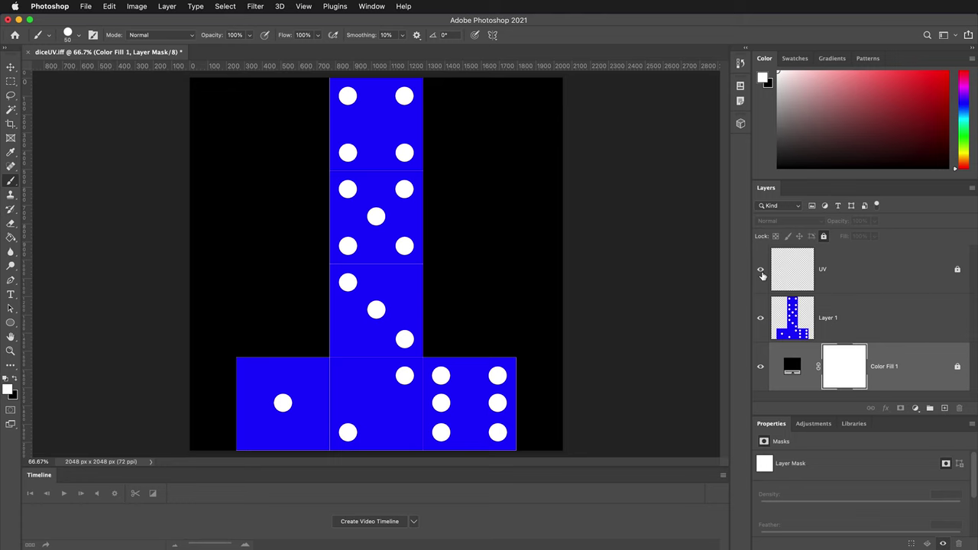
pyautogui.click(760, 269)
pyautogui.click(761, 367)
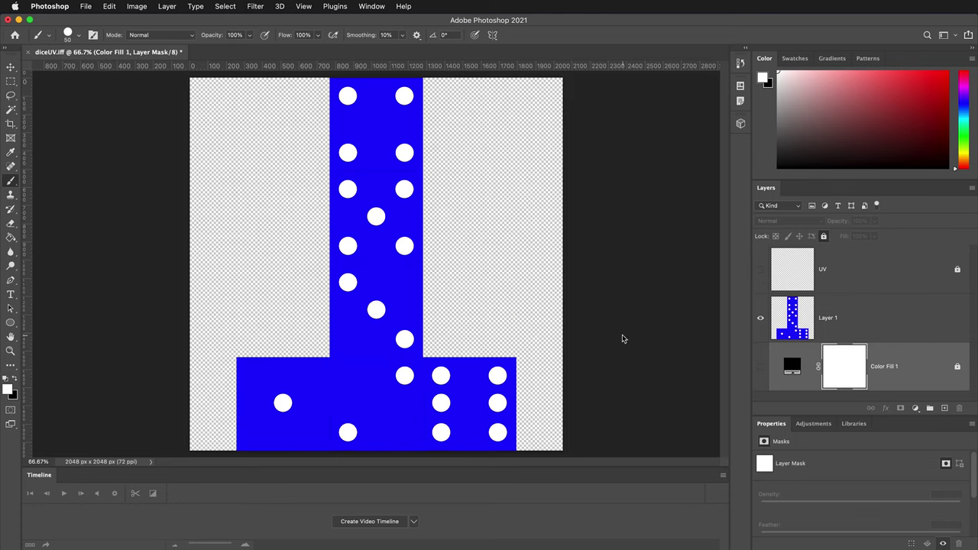
pyautogui.click(84, 6)
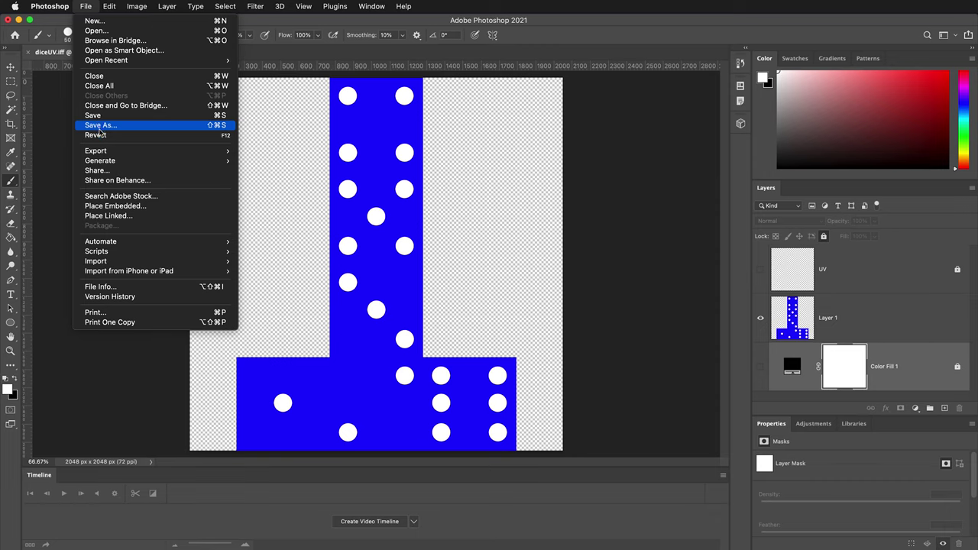
# Step: Save the layered document as diceUV.psd in the sourceimages folder
pyautogui.click(99, 126)
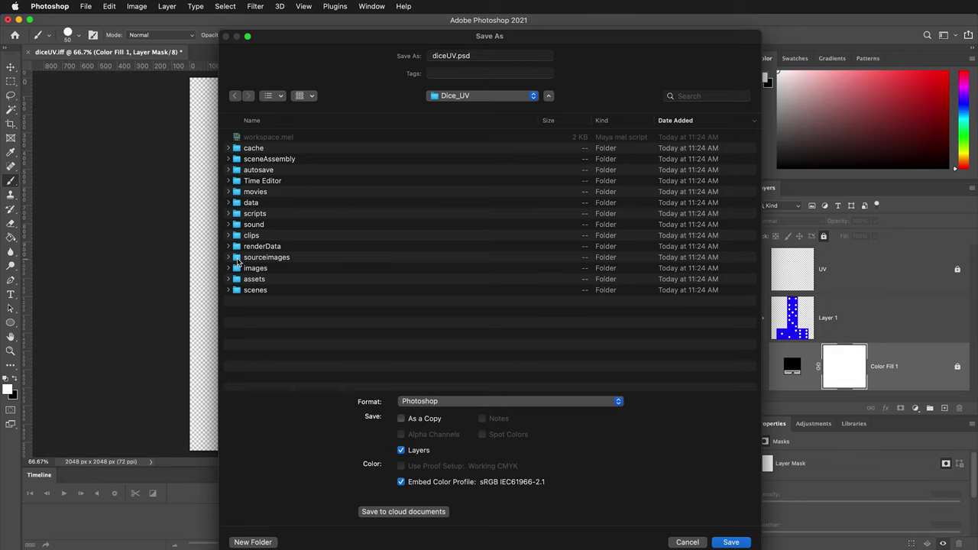
pyautogui.doubleClick(238, 261)
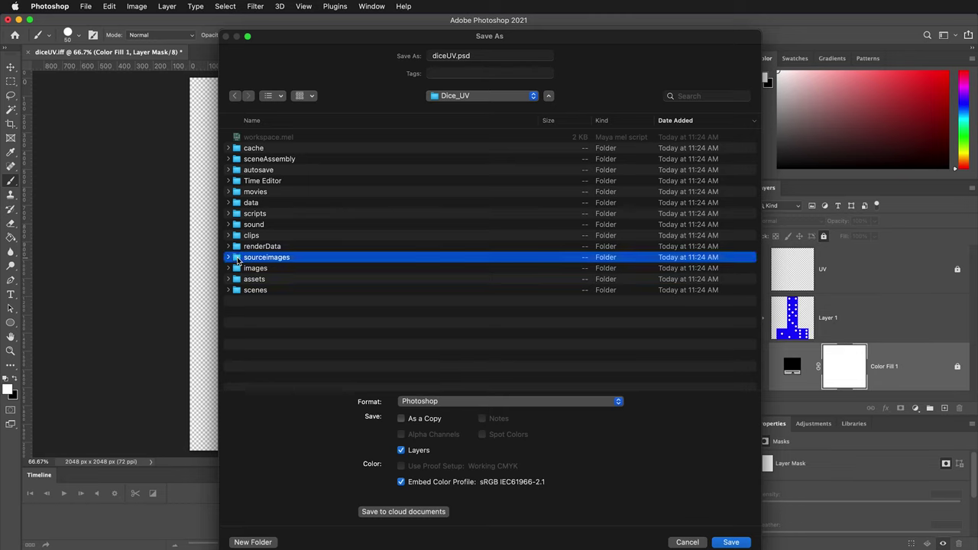
pyautogui.click(735, 543)
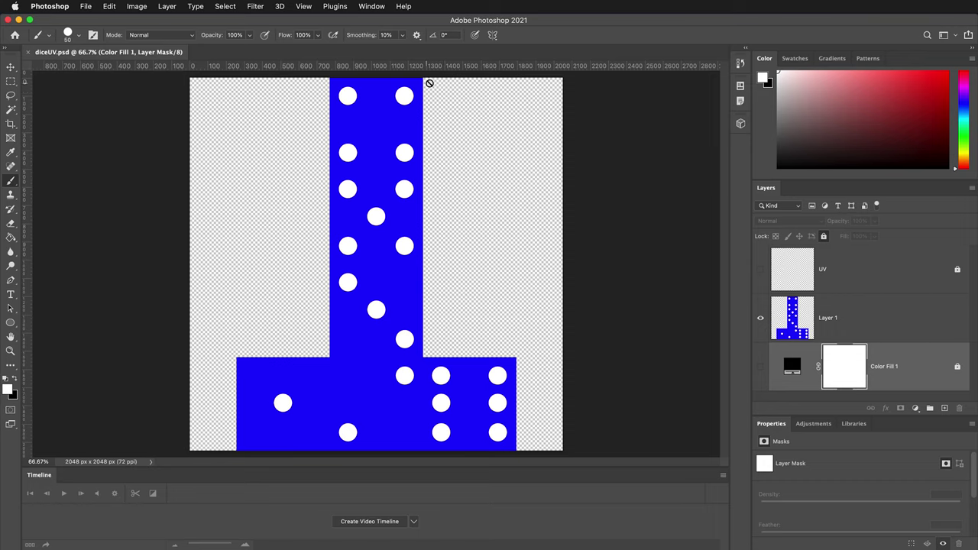
pyautogui.click(86, 5)
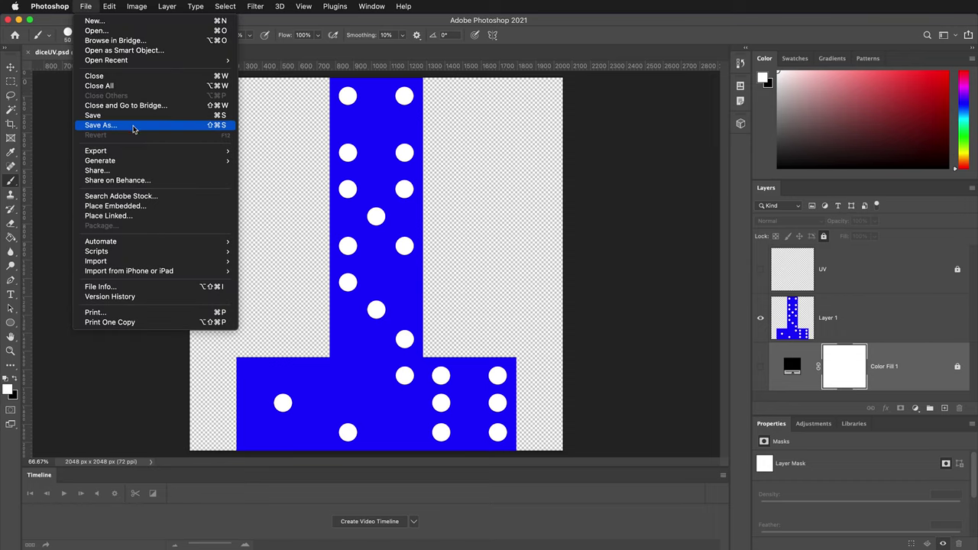
# Step: Save an IFF Format copy named dice-texture-blue.iff using the Maya IFF platform option
pyautogui.click(131, 126)
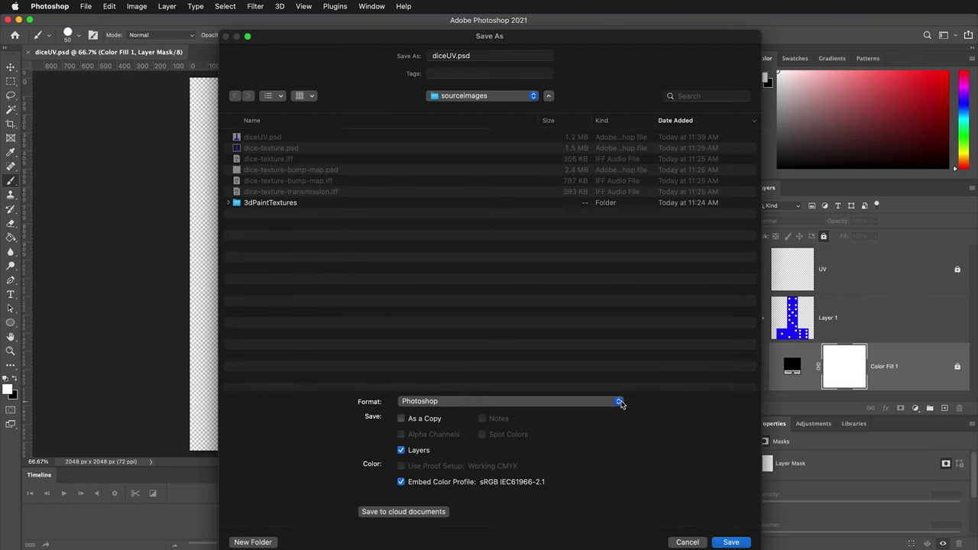
pyautogui.click(618, 402)
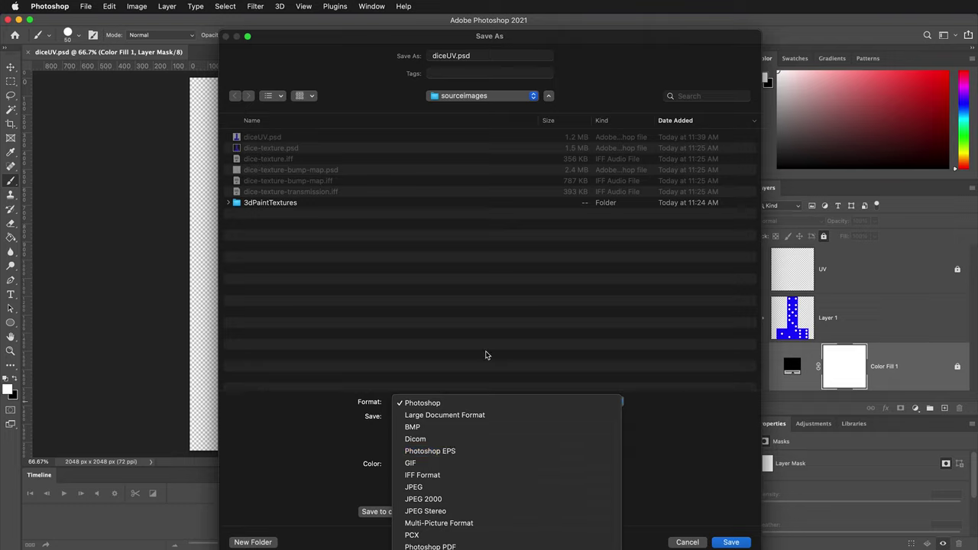
pyautogui.click(433, 475)
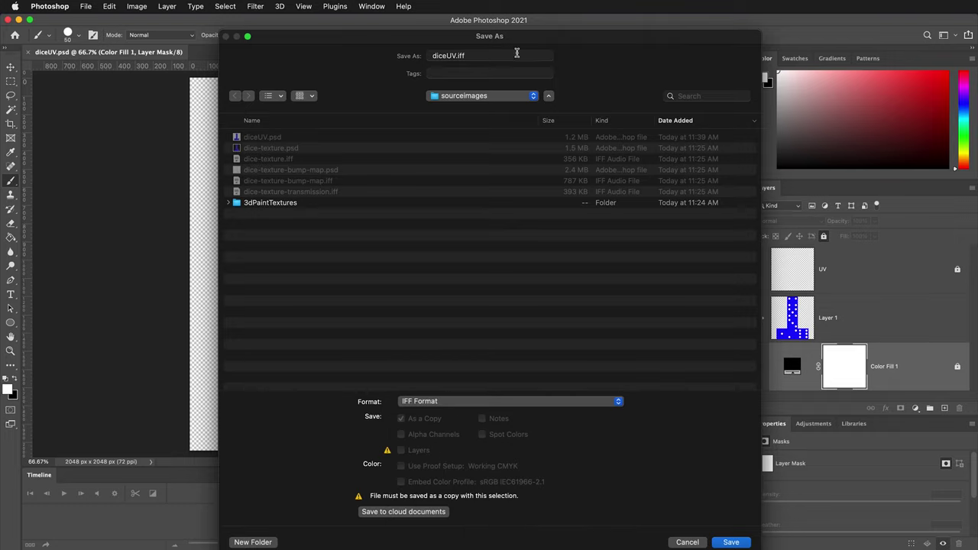
pyautogui.click(453, 57)
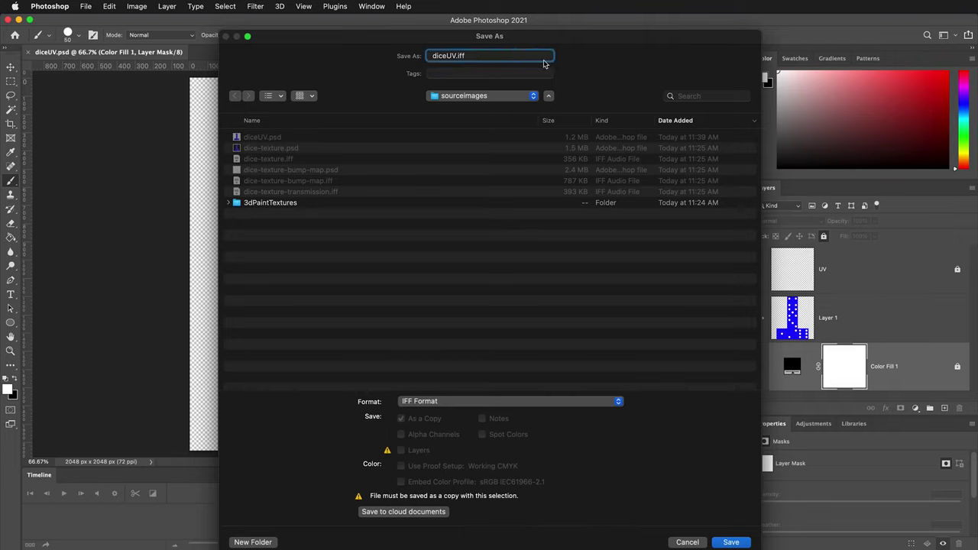
pyautogui.write('-texture-blue')
pyautogui.click(731, 542)
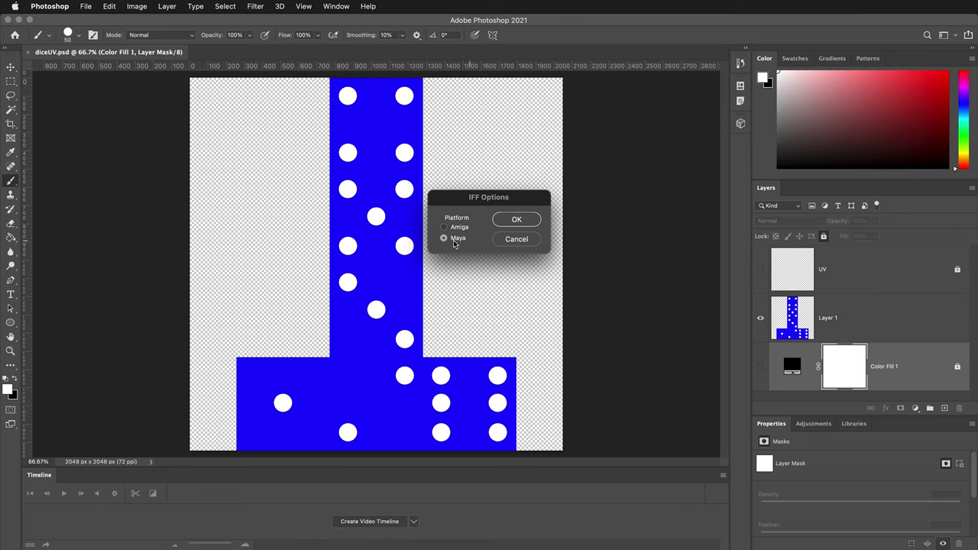
pyautogui.click(510, 219)
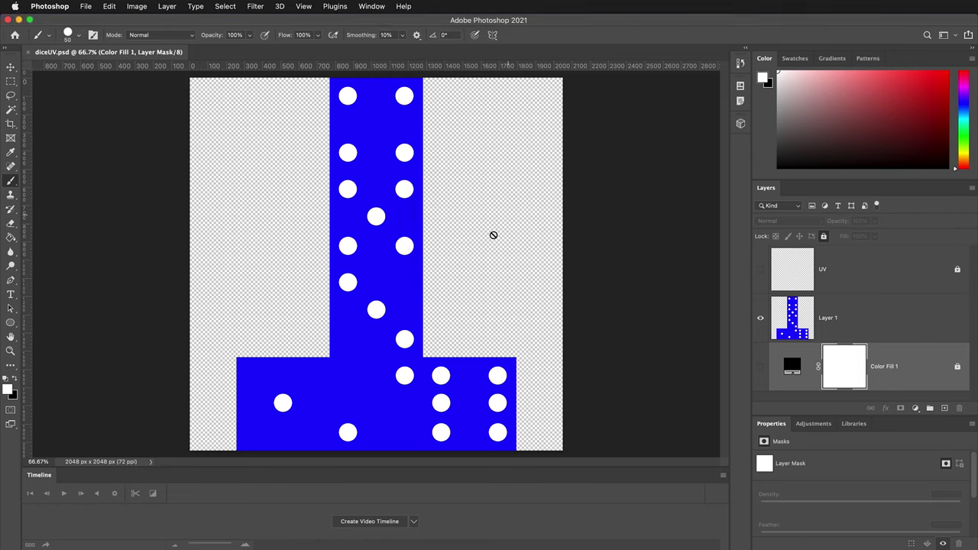
pyautogui.press('super+Tab')
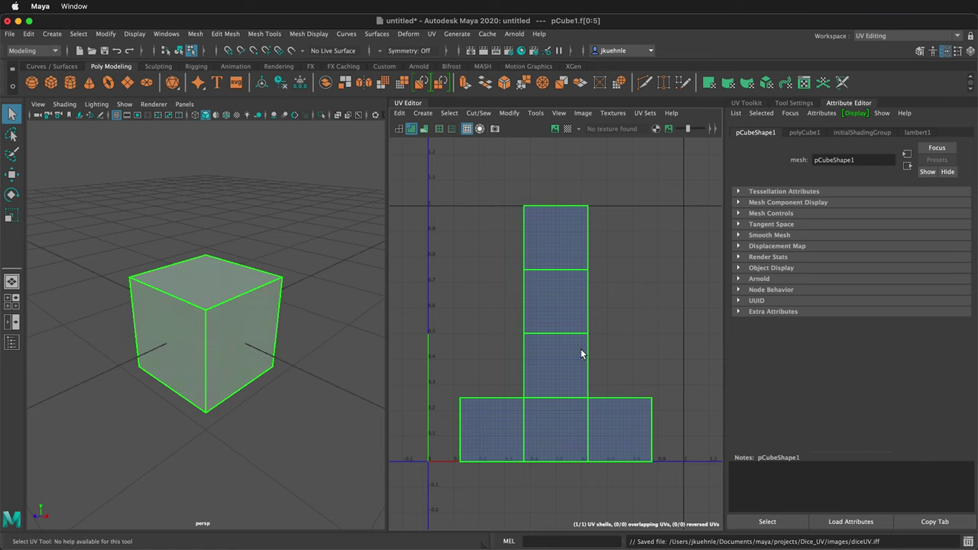
# Step: Select pCube1 as an object, assign it a new Blinn material (blinn1), and start mapping its Color
pyautogui.moveTo(244, 298); pyautogui.dragTo(303, 285, button='right')
pyautogui.click(208, 356)
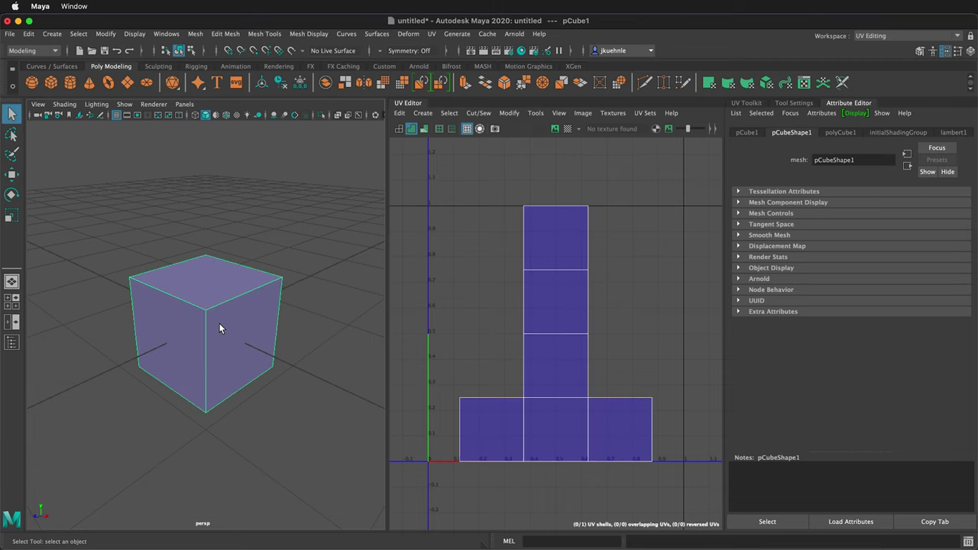
pyautogui.moveTo(220, 298); pyautogui.dragTo(222, 547, button='right')
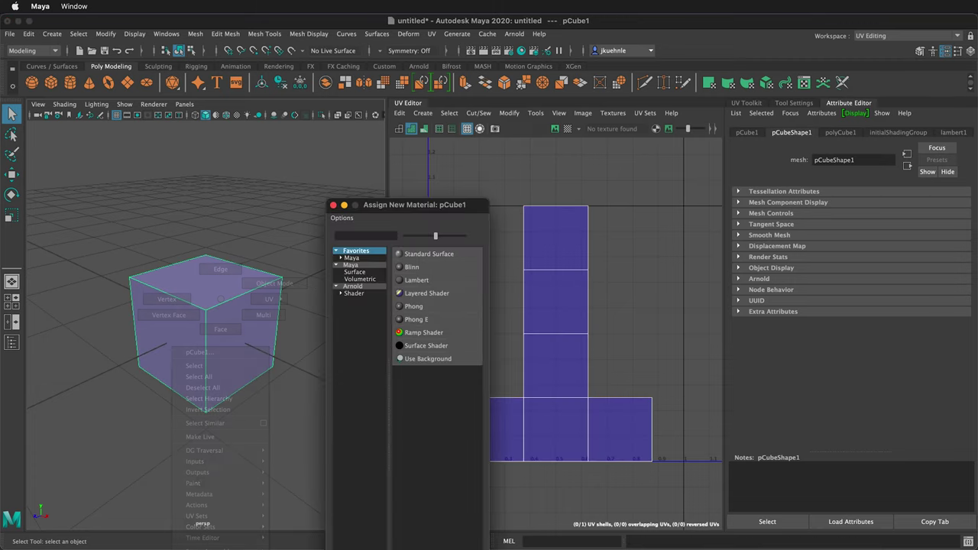
pyautogui.click(411, 267)
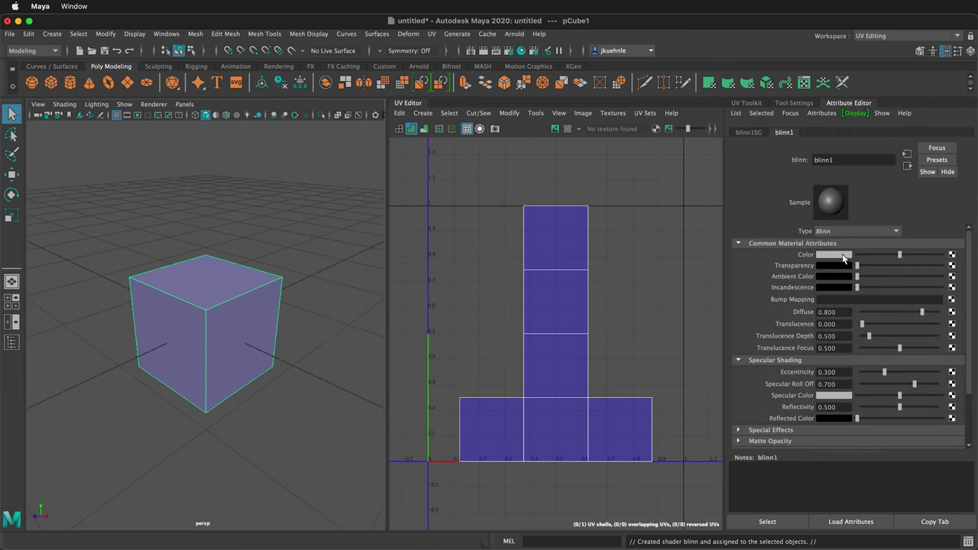
pyautogui.click(951, 255)
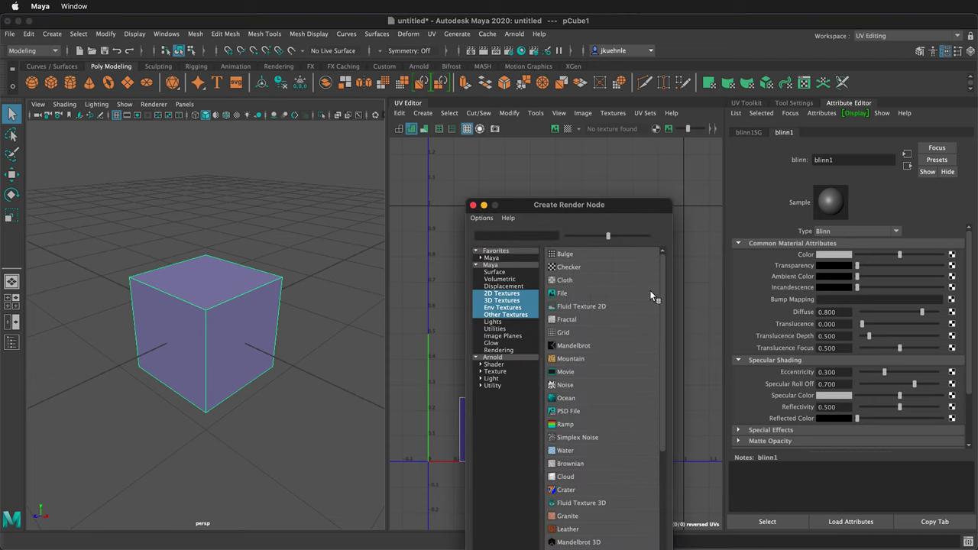
# Step: Create a File texture node for blinn1's colour with image dice-texture-blue.iff
pyautogui.click(579, 290)
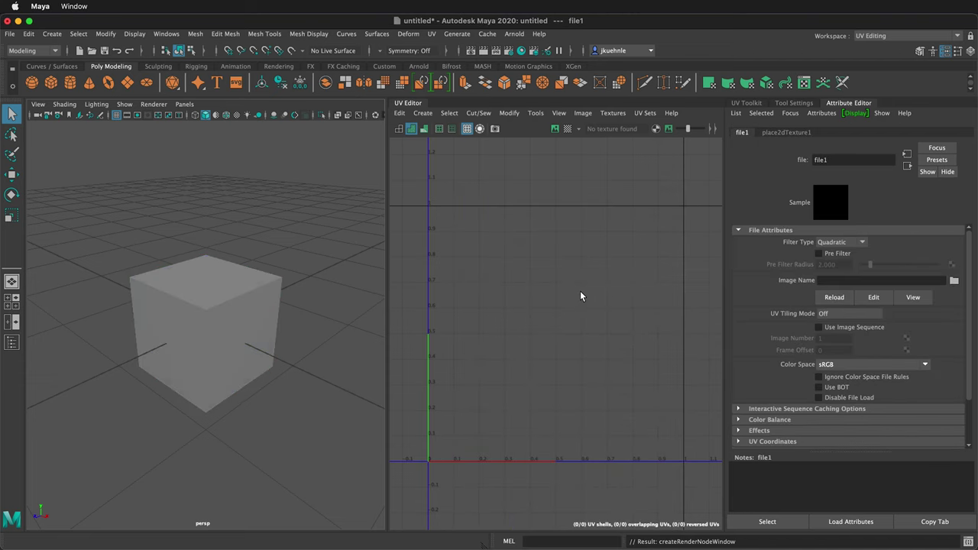
pyautogui.click(953, 281)
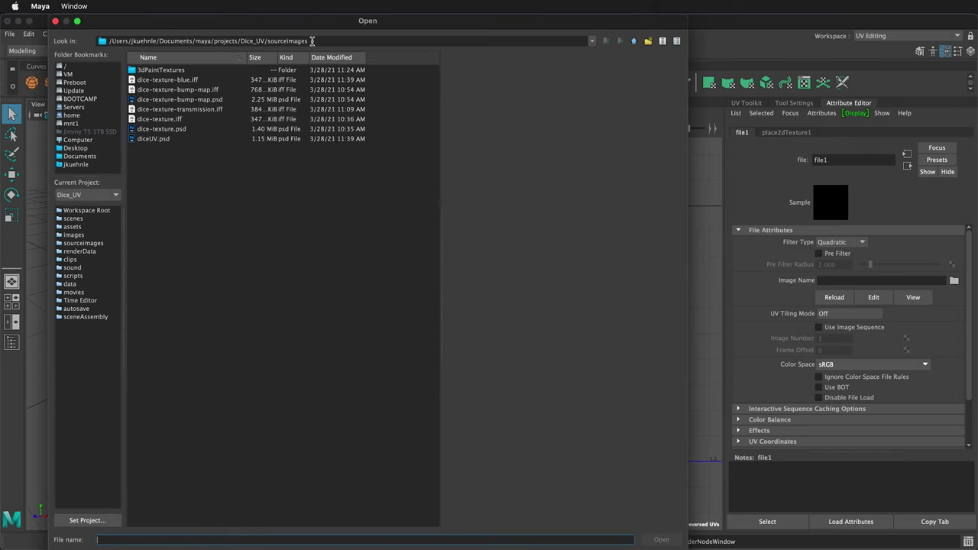
pyautogui.click(178, 81)
pyautogui.click(662, 538)
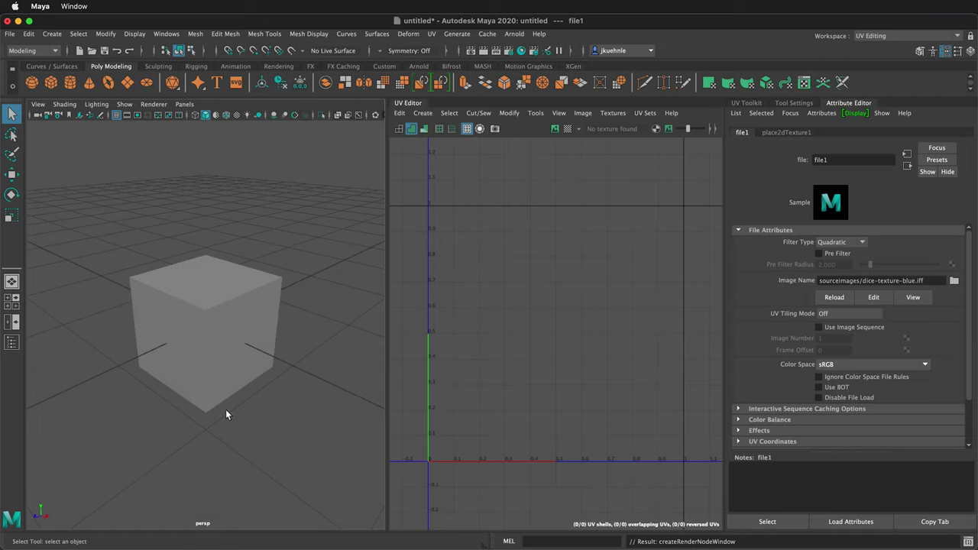
# Step: Switch to textured shading (6), deselect, and orbit to view the blue die with white pips
pyautogui.press('6')
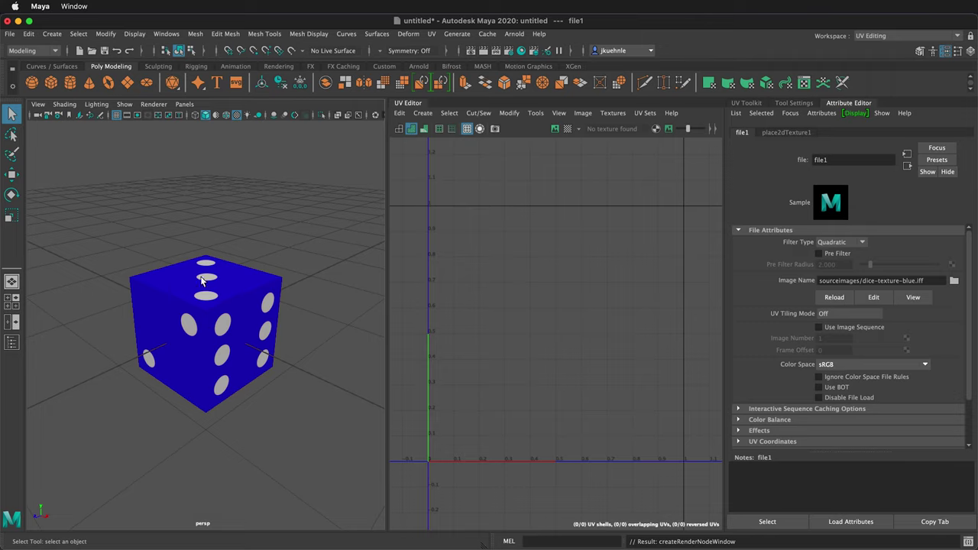
pyautogui.click(298, 359)
pyautogui.keyDown('alt'); pyautogui.moveTo(297, 359); pyautogui.dragTo(338, 316); pyautogui.keyUp('alt')
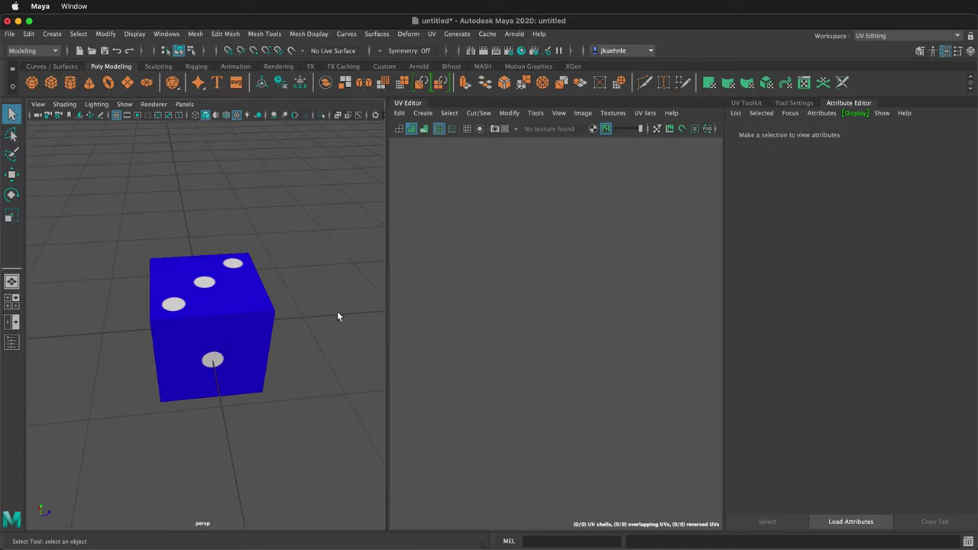